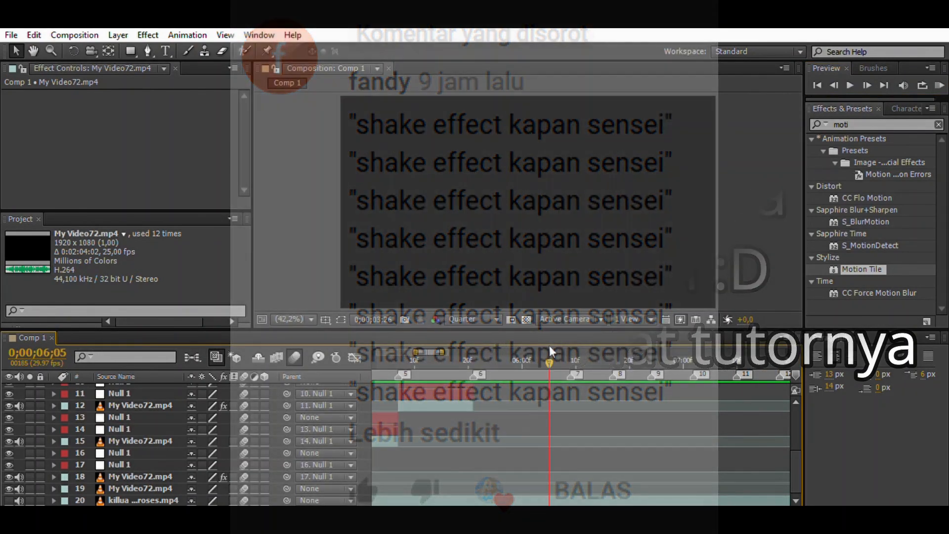
Overlay a grid on the composition view with the current time at 0;00;06;14.
drag(550, 352, 575, 355)
scroll(608, 404, up, 3)
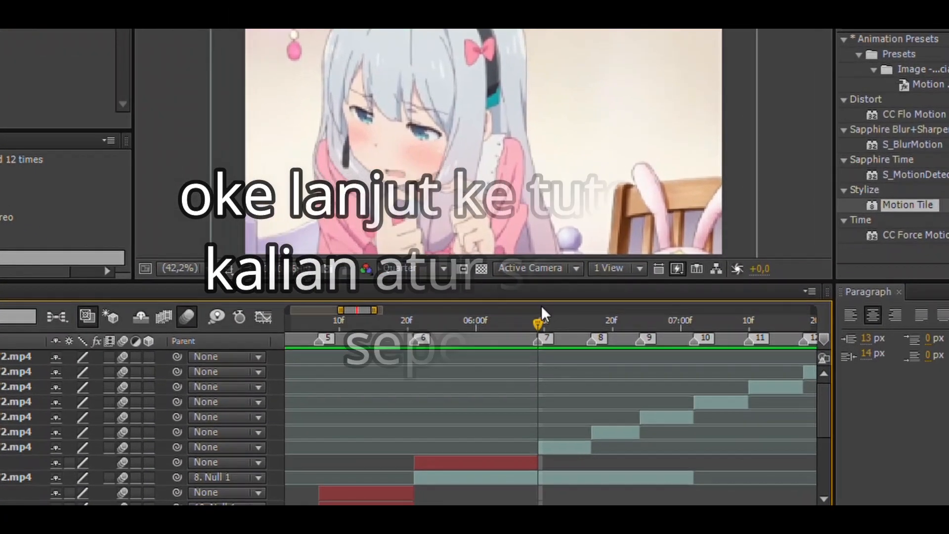
mouse_move(539, 323)
mouse_down()
mouse_move(600, 325)
mouse_move(538, 328)
mouse_up()
mouse_move(490, 272)
mouse_down()
mouse_move(461, 275)
mouse_move(505, 290)
mouse_up()
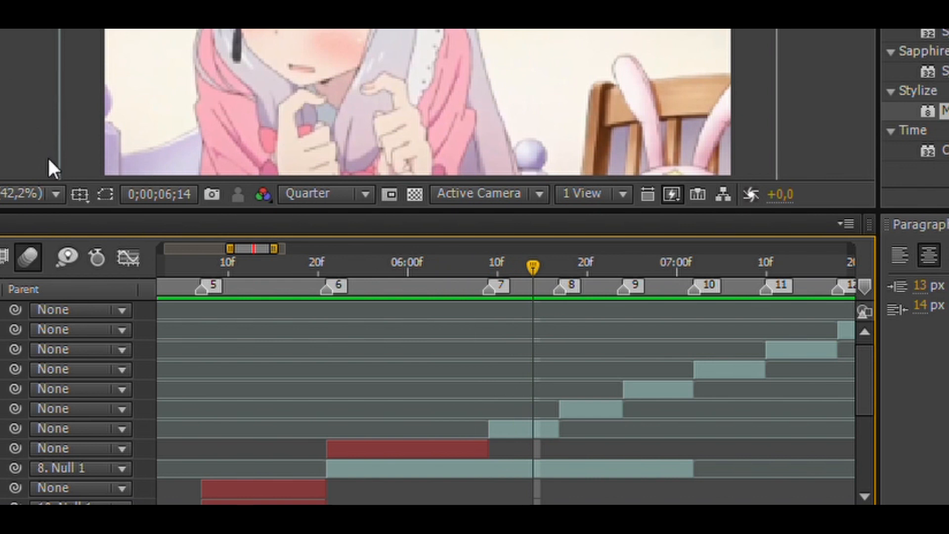
click(78, 176)
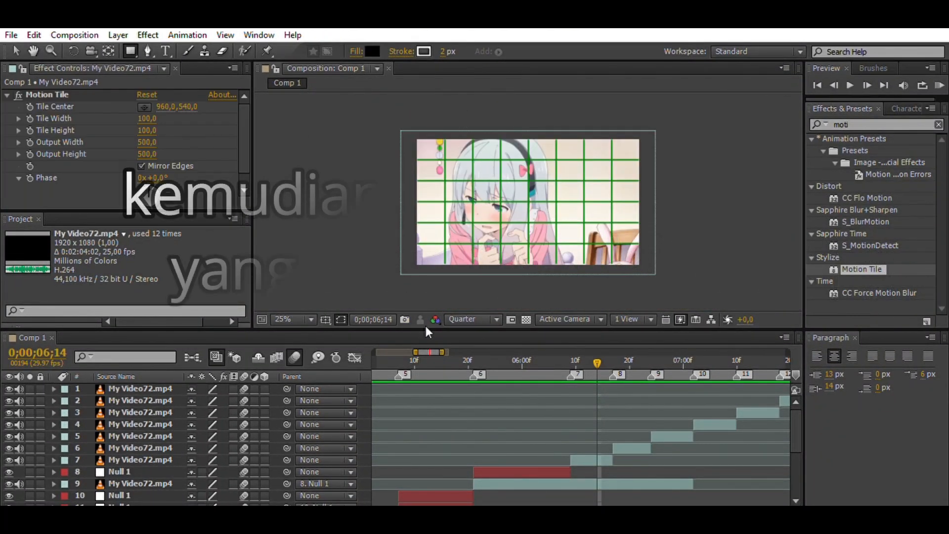
Draw a tall rectangular mask around the character's face on layer 7.
click(604, 455)
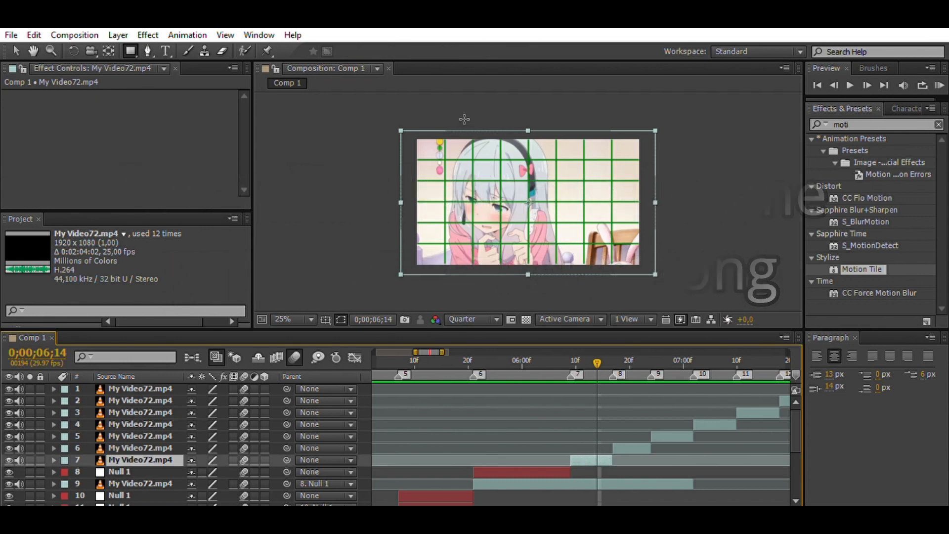
drag(459, 118, 520, 277)
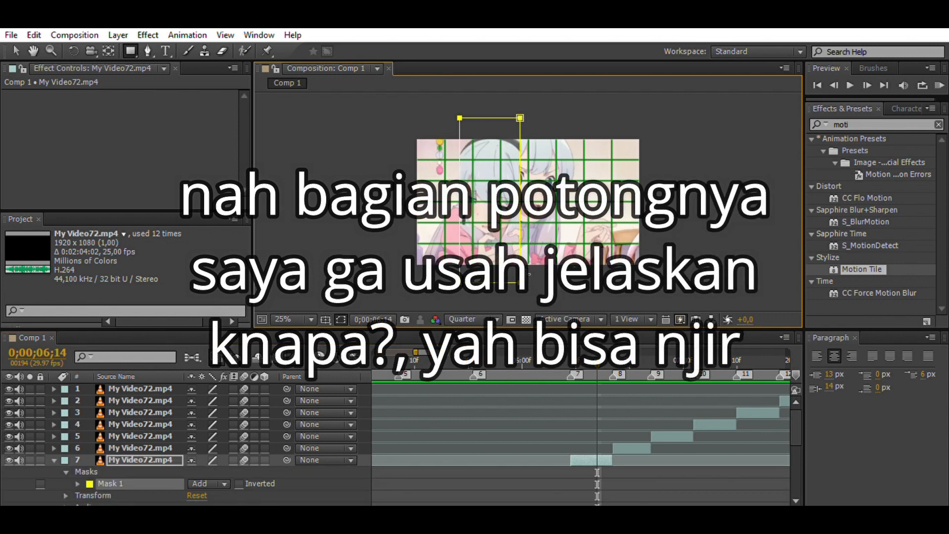
key(v)
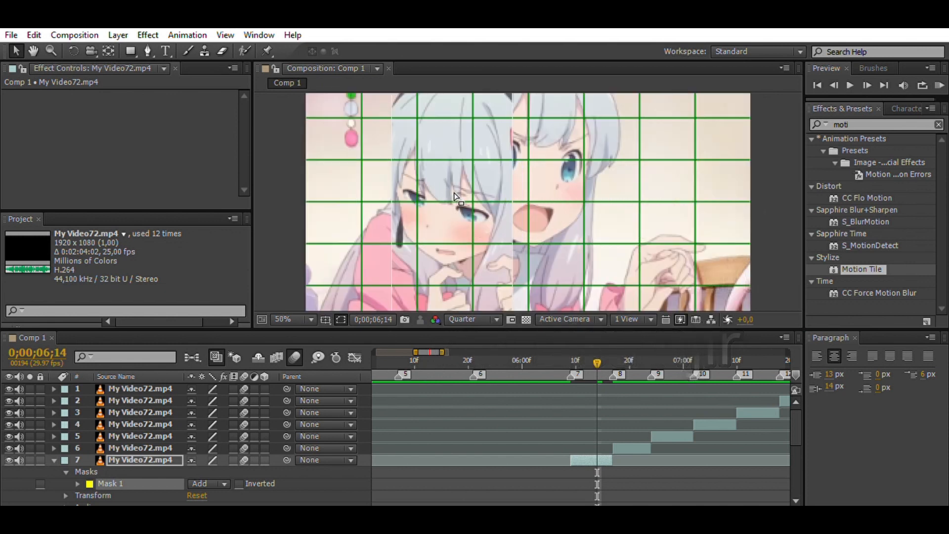
Move layer 7's masked clip to the frame's left side and fit the mask edges to the first three grid columns.
mouse_move(468, 200)
mouse_down()
mouse_move(445, 194)
mouse_move(485, 208)
mouse_up()
scroll(445, 193, up, 2)
key(shift+/)
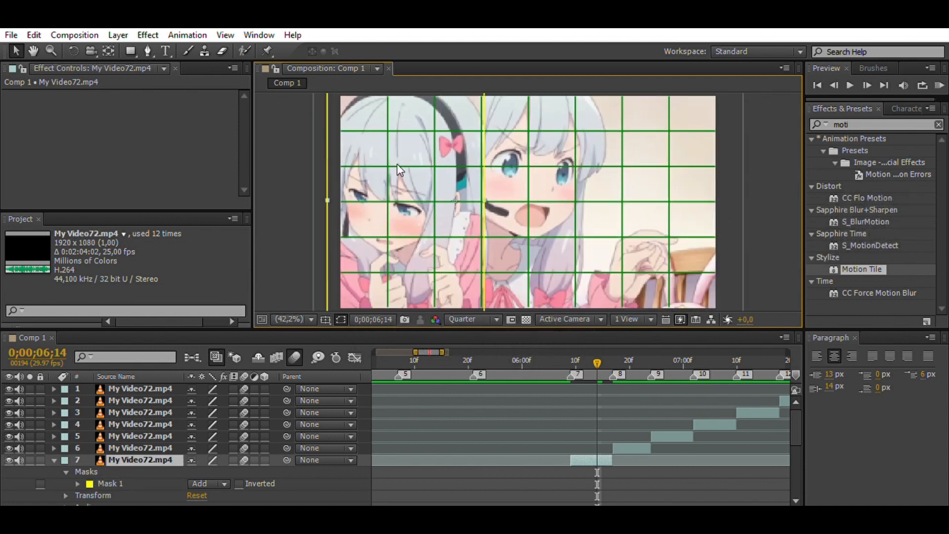
drag(396, 164, 410, 165)
drag(340, 212, 332, 212)
drag(411, 210, 419, 209)
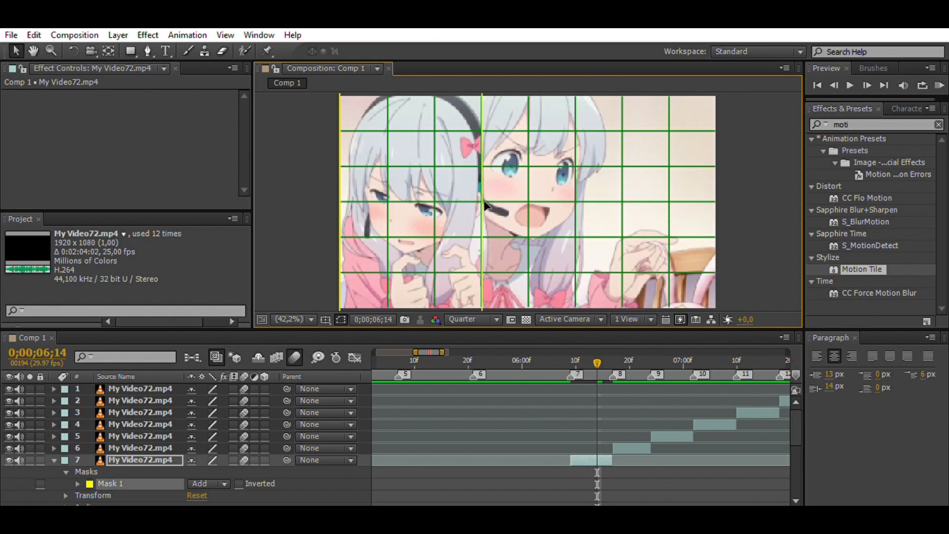
Extend the end of layer 7 to marker 10 at 0;00;07;02.
key(ctrl+Up)
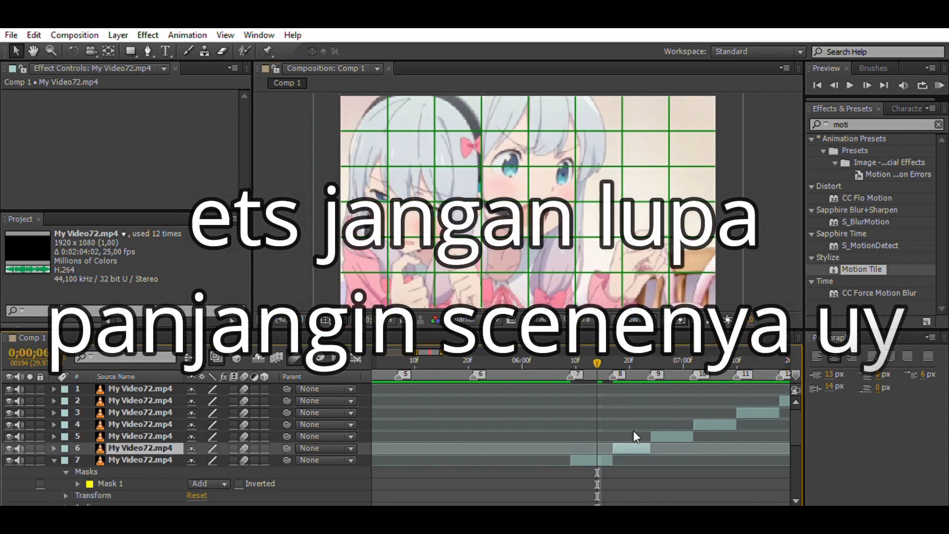
drag(612, 459, 636, 448)
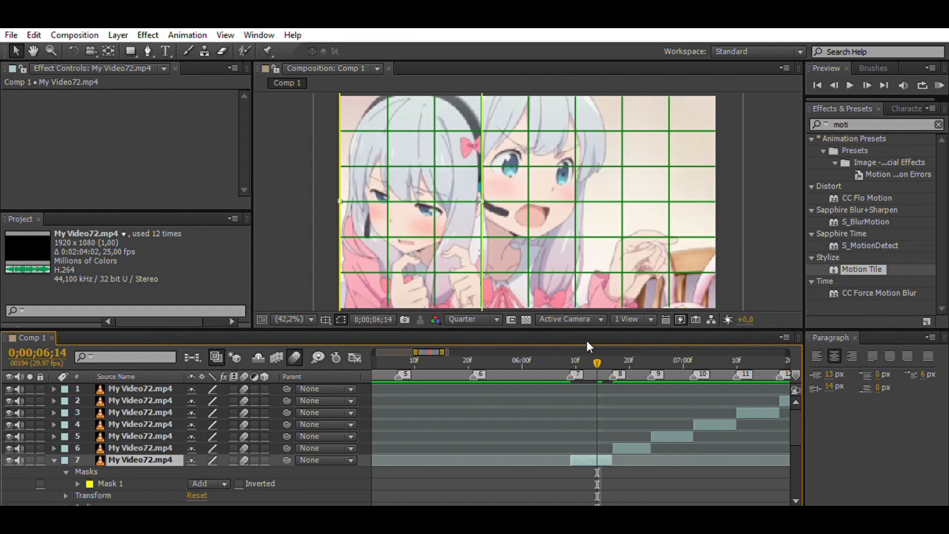
drag(608, 352, 607, 350)
drag(611, 459, 747, 467)
click(692, 352)
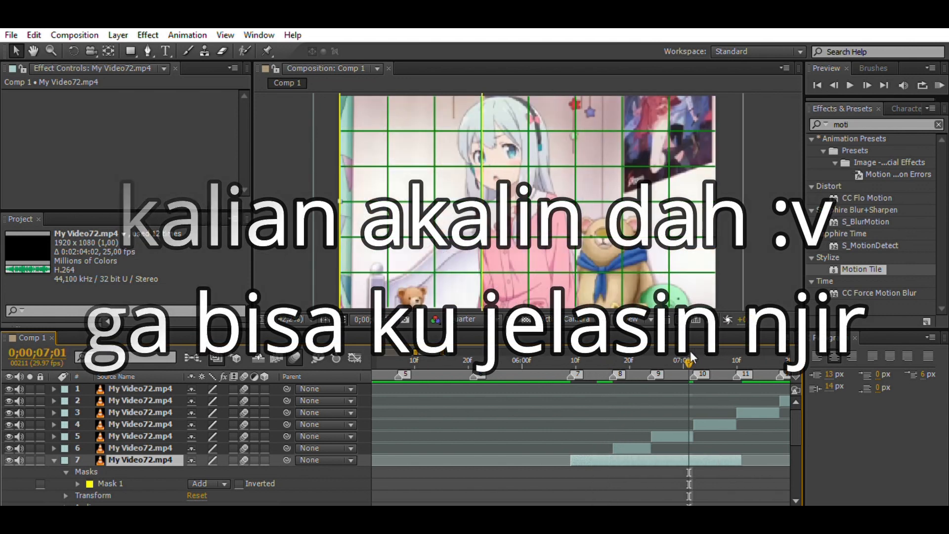
drag(744, 456, 705, 447)
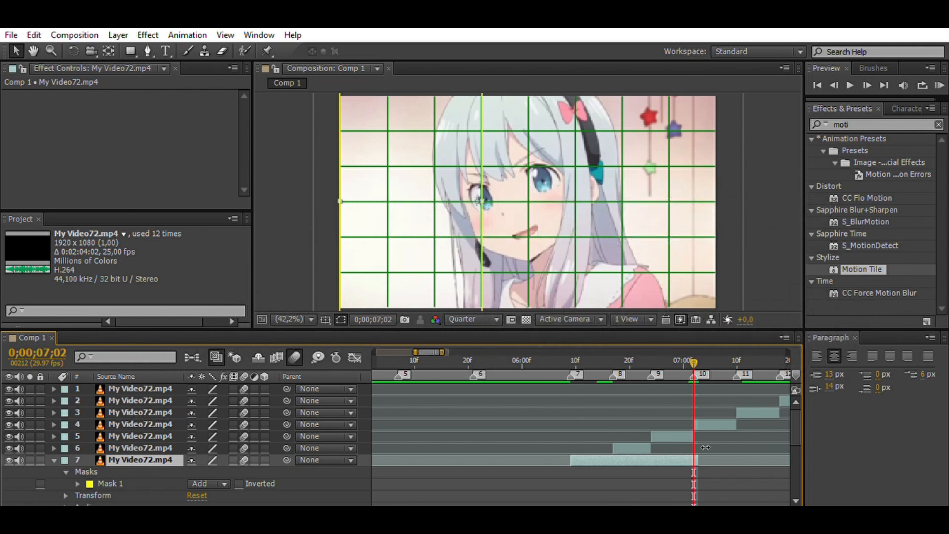
Play back the masked layer 7 from 0;00;06;14.
click(599, 350)
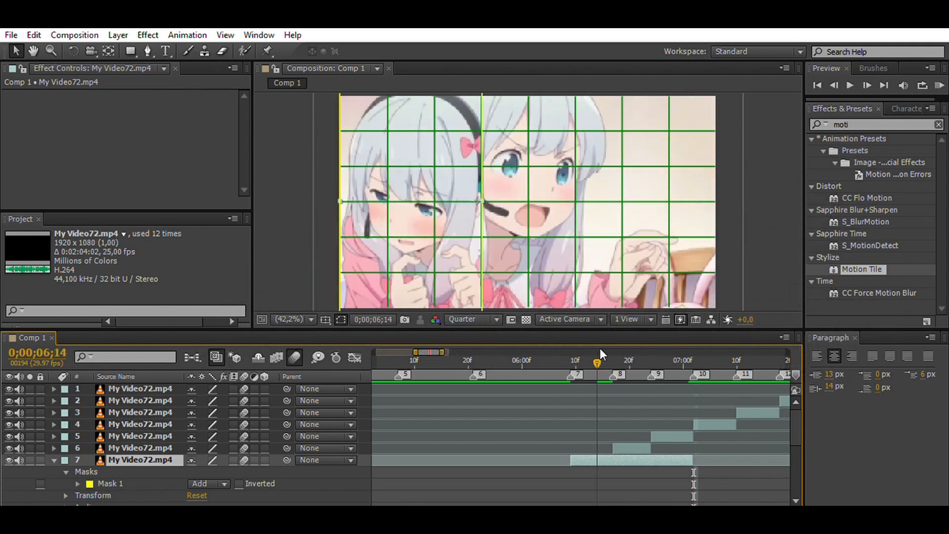
key(space)
key(space)
key(space)
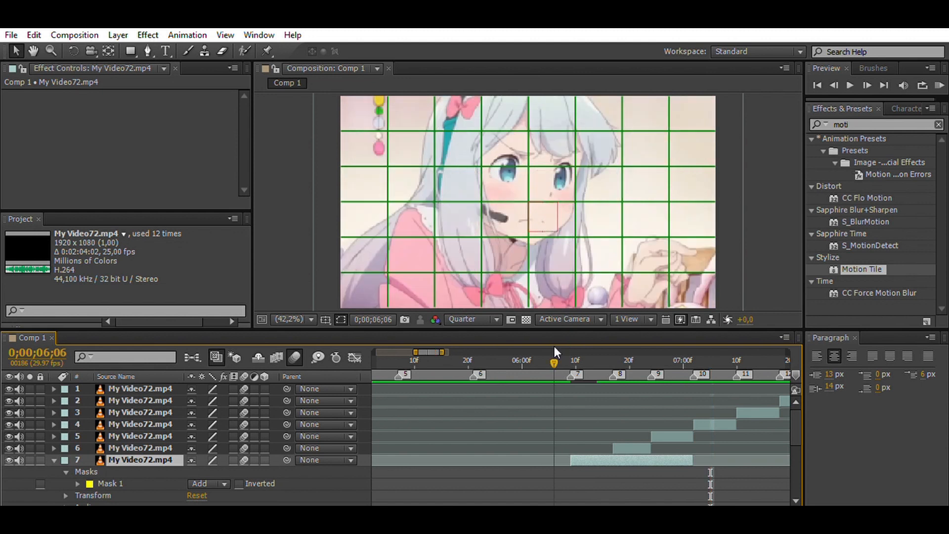
At 0;00;06;17, draw a tall rectangular mask around the character on layer 6.
drag(575, 342, 612, 348)
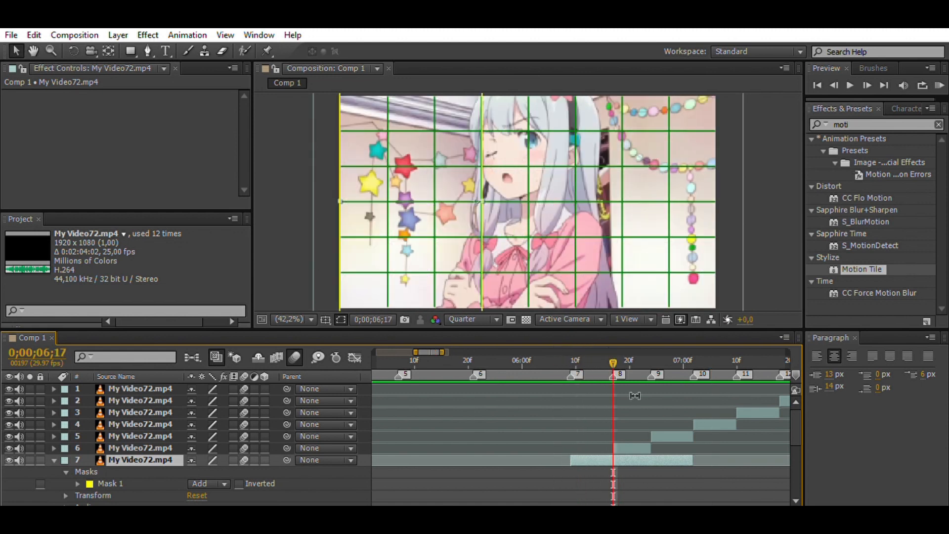
click(639, 445)
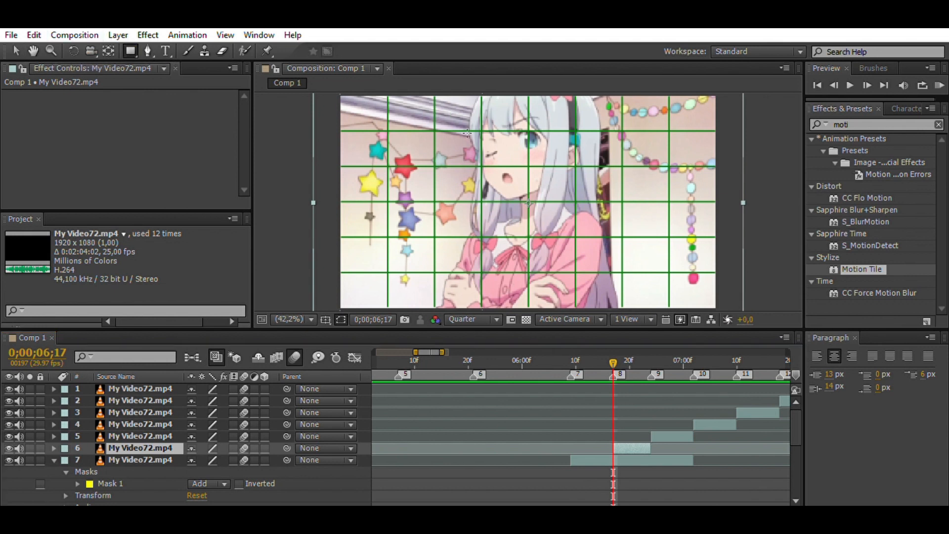
key(comma)
key(comma)
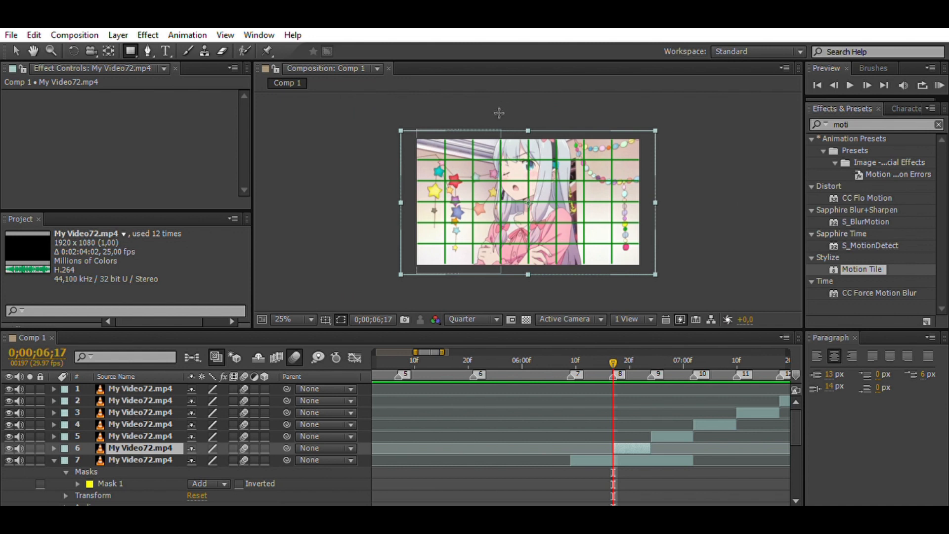
key(ctrl+v)
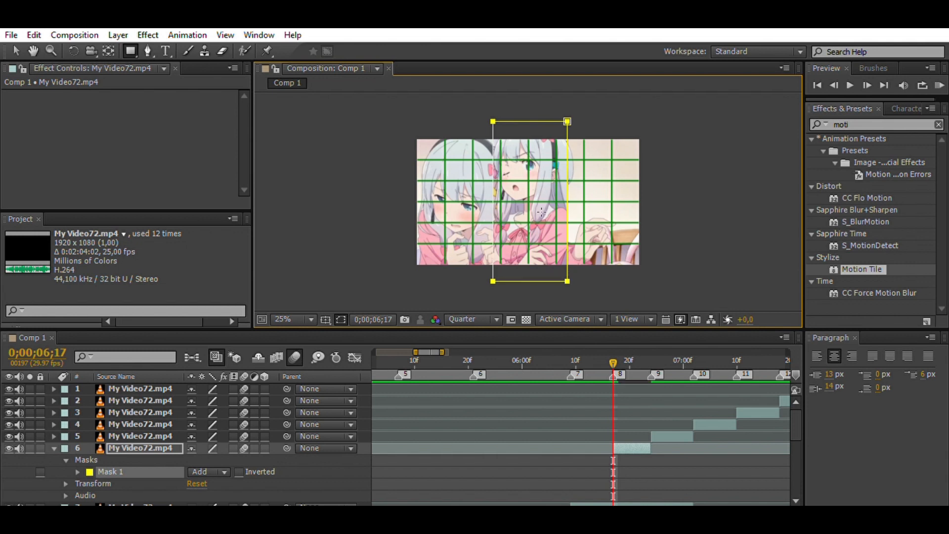
Fit layer 6's masked clip and layer 7's mask edge side by side, and extend layer 6 to marker 10.
key(alt+slash)
drag(532, 222, 544, 221)
drag(482, 205, 470, 206)
drag(558, 218, 547, 217)
click(419, 213)
drag(482, 203, 459, 213)
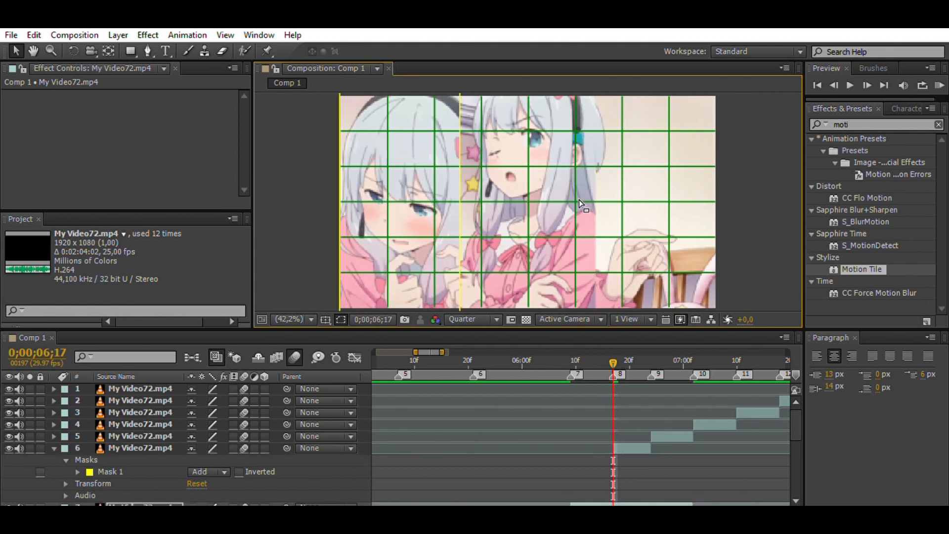
drag(651, 448, 700, 449)
At 0;00;06;24, draw a tall rectangular mask around the character on layer 5.
drag(567, 352, 649, 352)
click(680, 435)
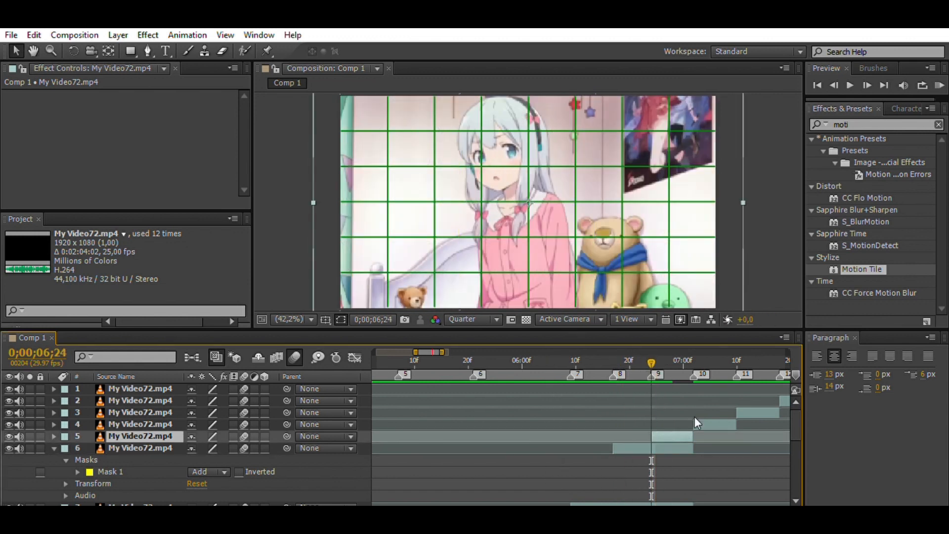
key(q)
scroll(528, 201, up, 1)
scroll(528, 201, down, 2)
drag(486, 126, 568, 283)
key(v)
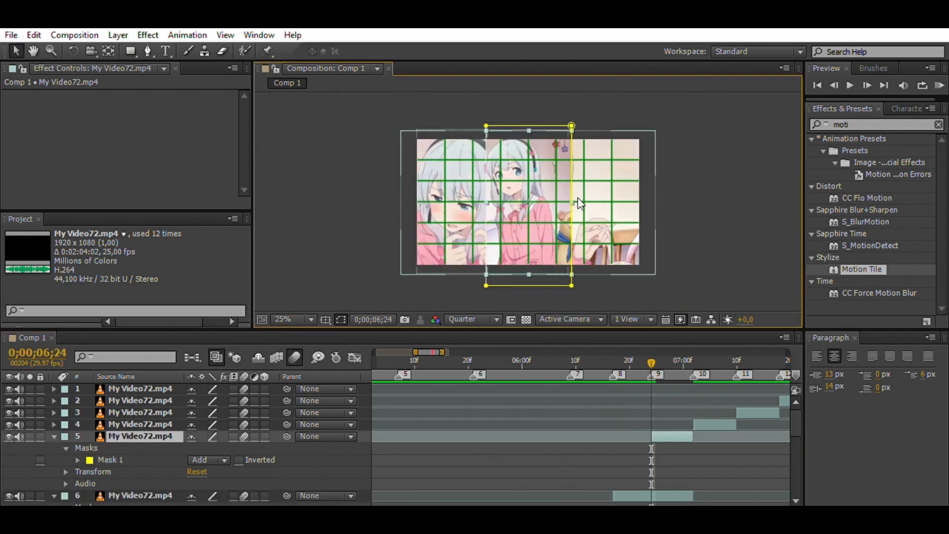
Preview the three masked clips and review the split screen between markers 7 and 10.
key(shift+slash)
click(939, 85)
click(939, 85)
scroll(662, 420, down, 1)
drag(656, 357, 689, 360)
click(753, 457)
drag(619, 361, 571, 357)
click(938, 85)
click(936, 85)
Add Position keyframes to layer 7 at 0;00;06;09 and 0;00;06;17.
scroll(587, 382, down, 4)
scroll(603, 393, up, 2)
click(614, 446)
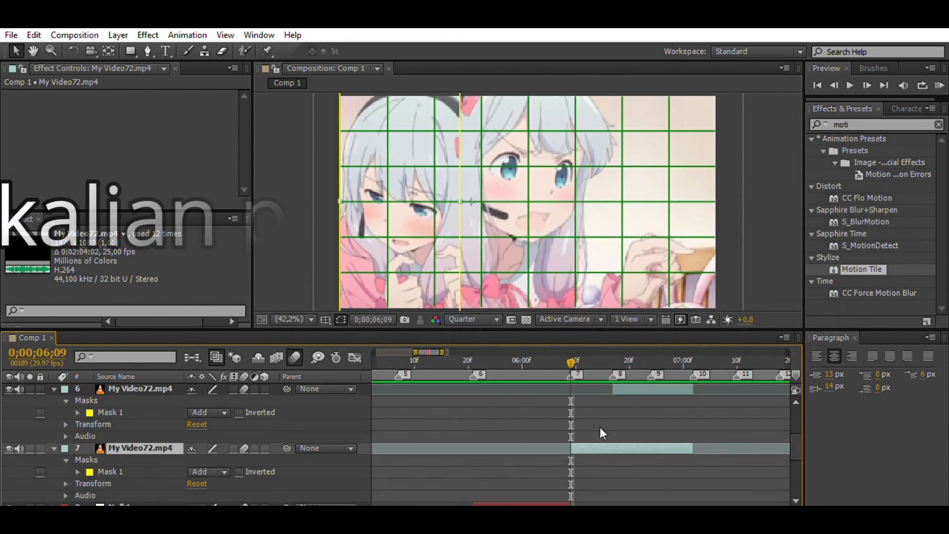
key(p)
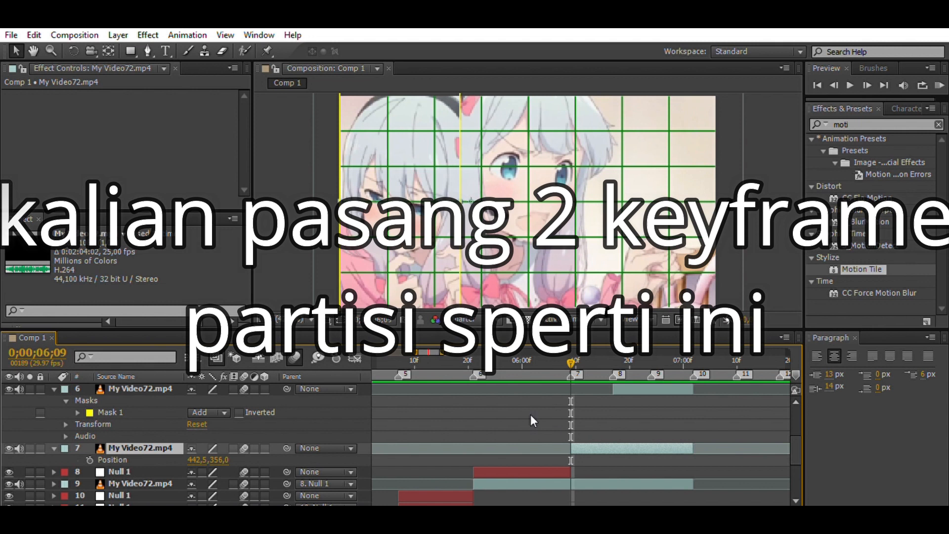
click(90, 459)
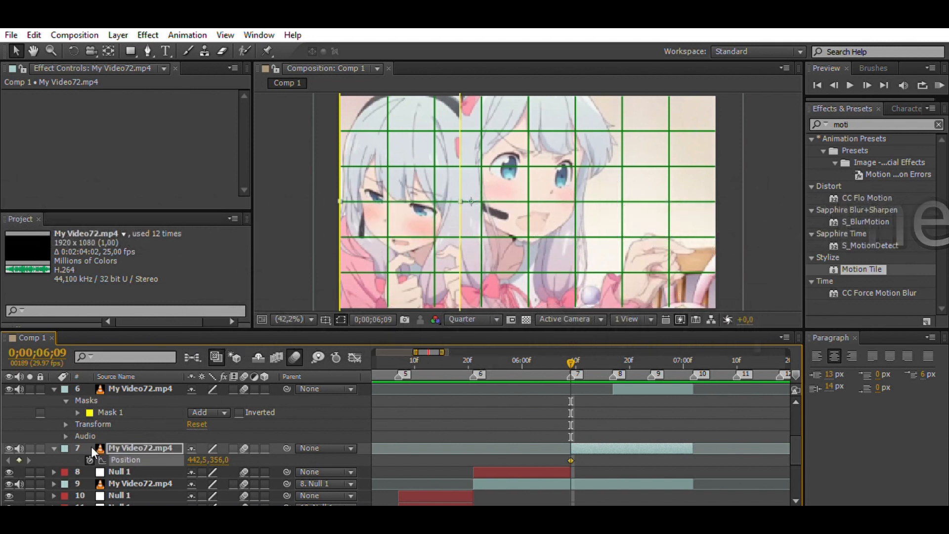
click(613, 351)
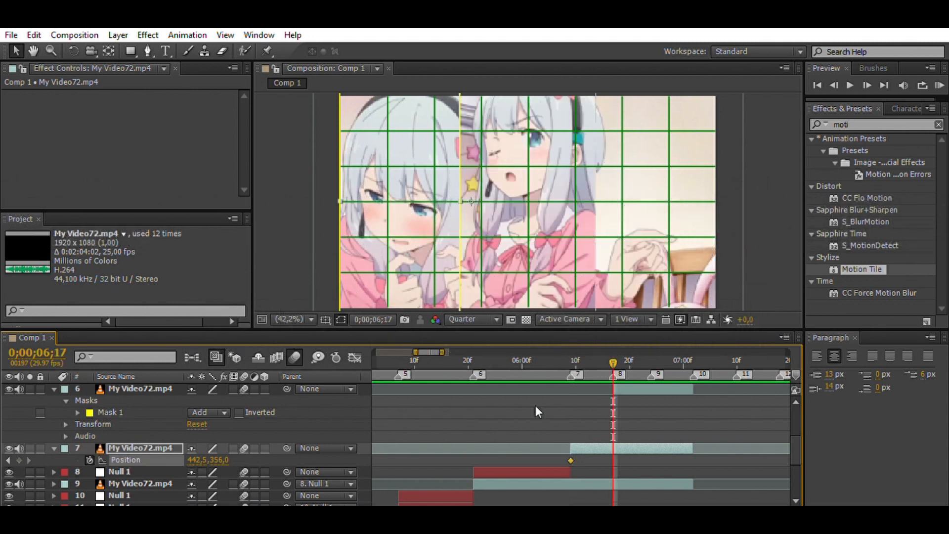
Set layer 7's vertical position to -420 on the keyframe at 0;00;06;09 so the clip starts above the frame.
click(573, 353)
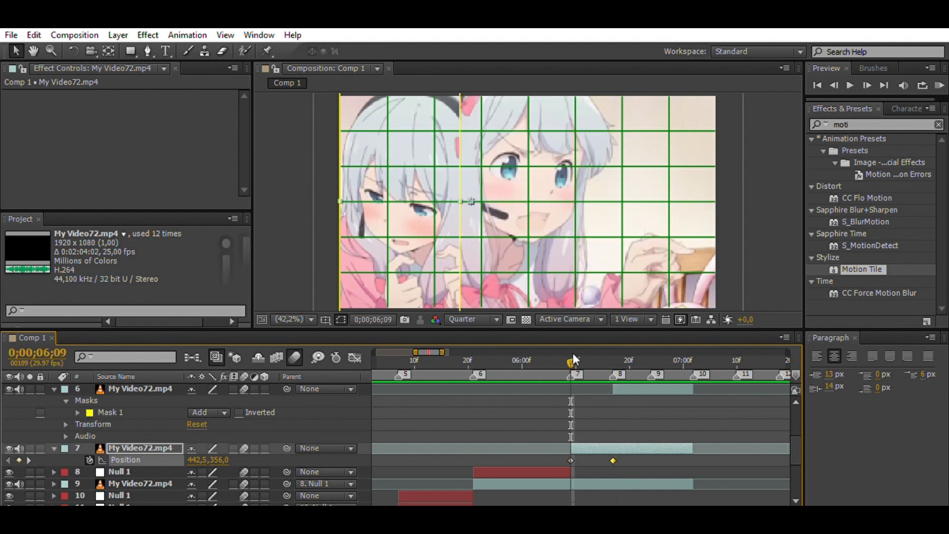
click(571, 460)
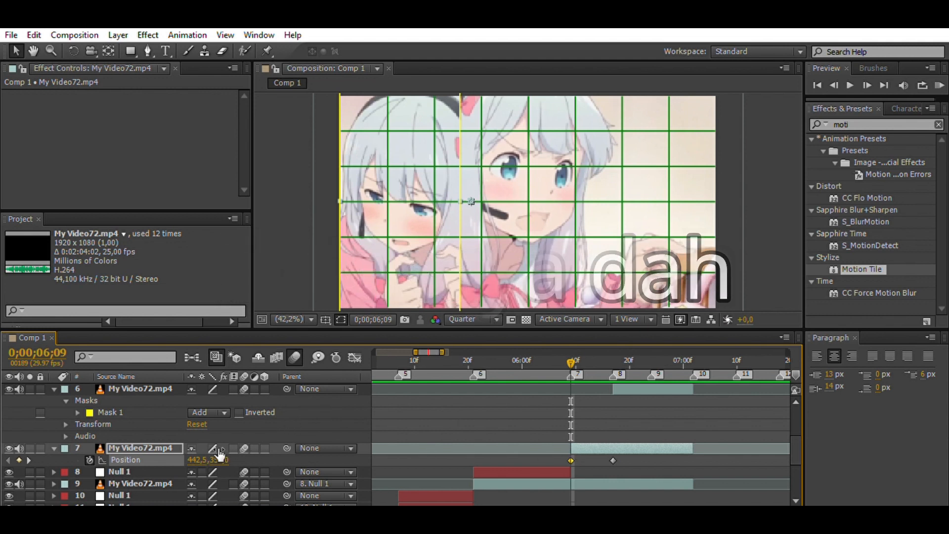
drag(223, 452, 22, 404)
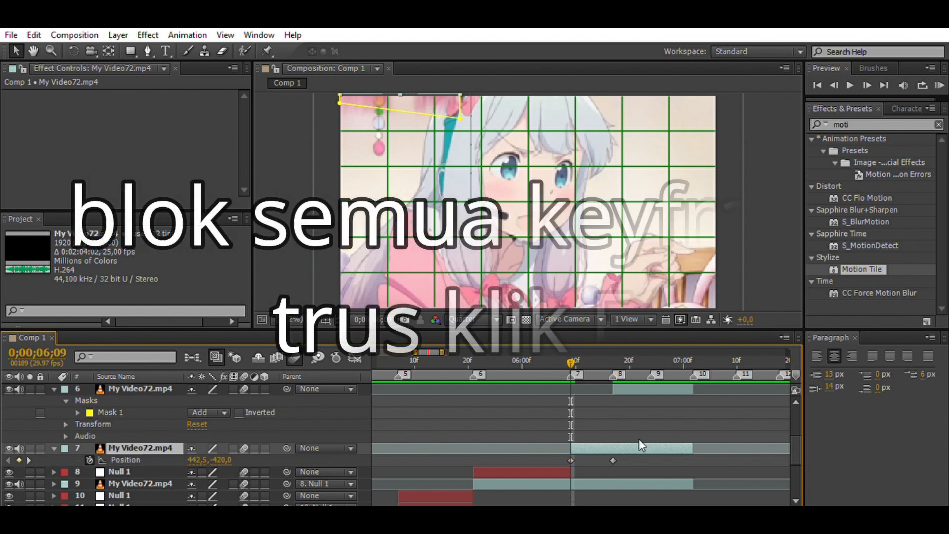
Apply Easy Ease to both of layer 7's Position keyframes and preview the slide-in.
drag(638, 464, 559, 450)
key(F9)
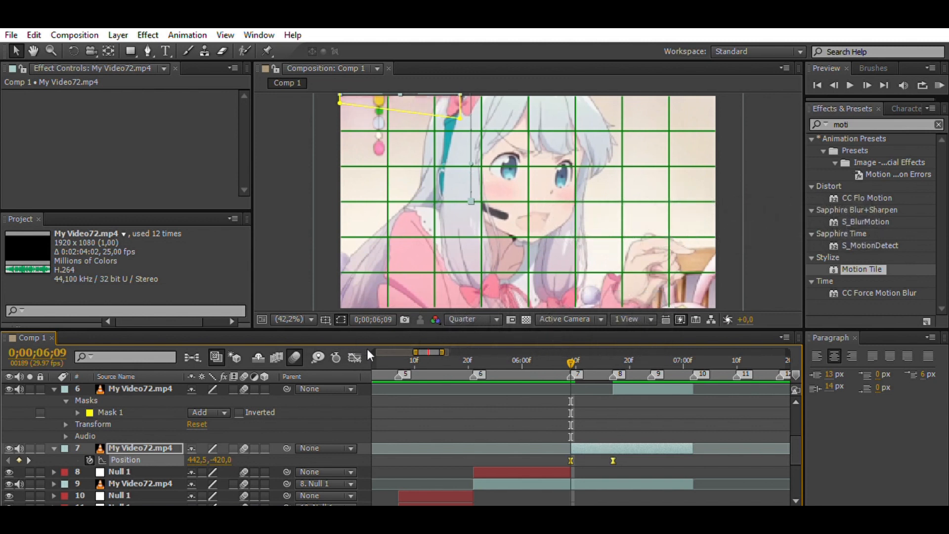
click(941, 85)
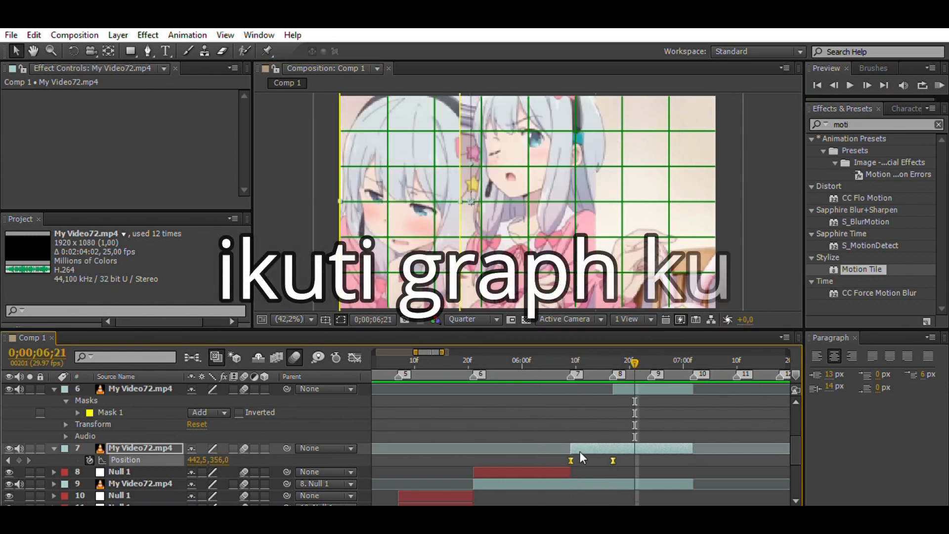
Reshape layer 7's Position speed graph to peak sharply at the first keyframe and decelerate to the second, and preview it.
click(354, 356)
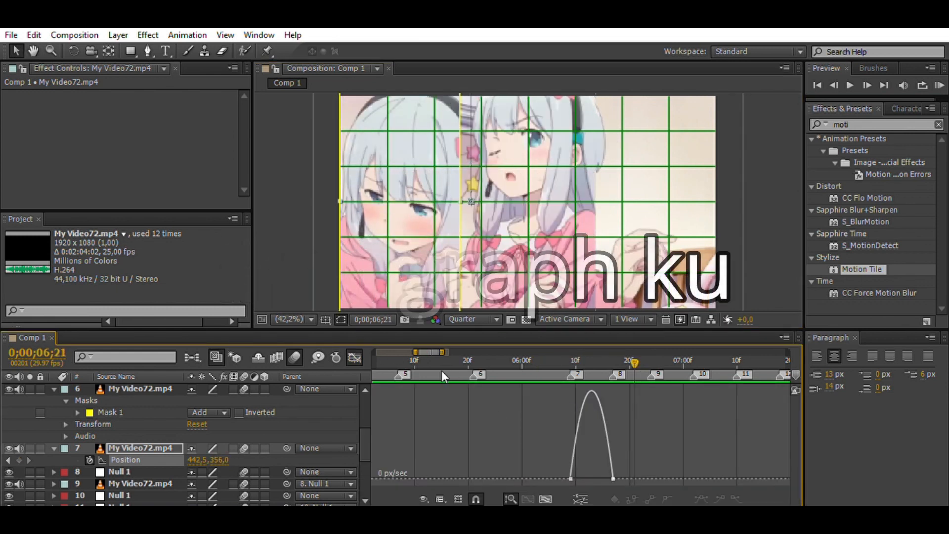
click(569, 466)
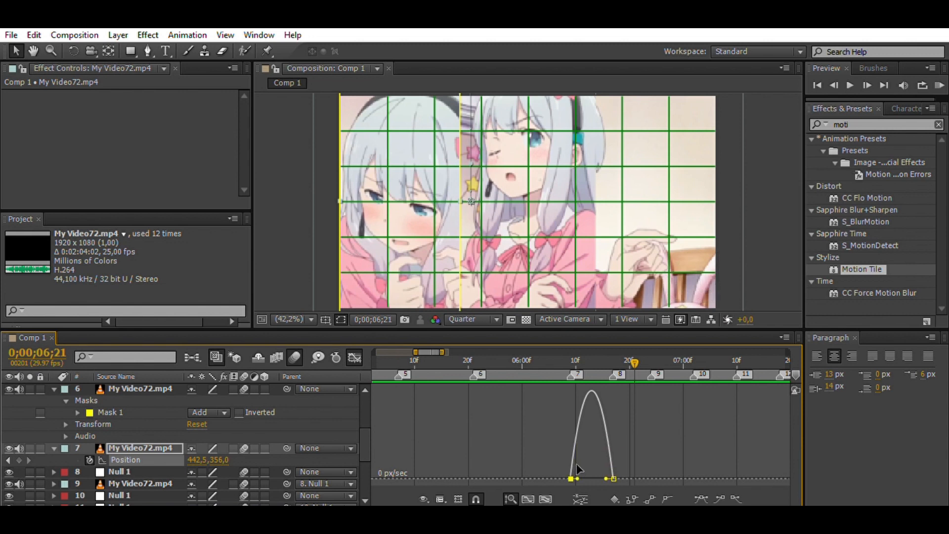
drag(565, 467, 599, 466)
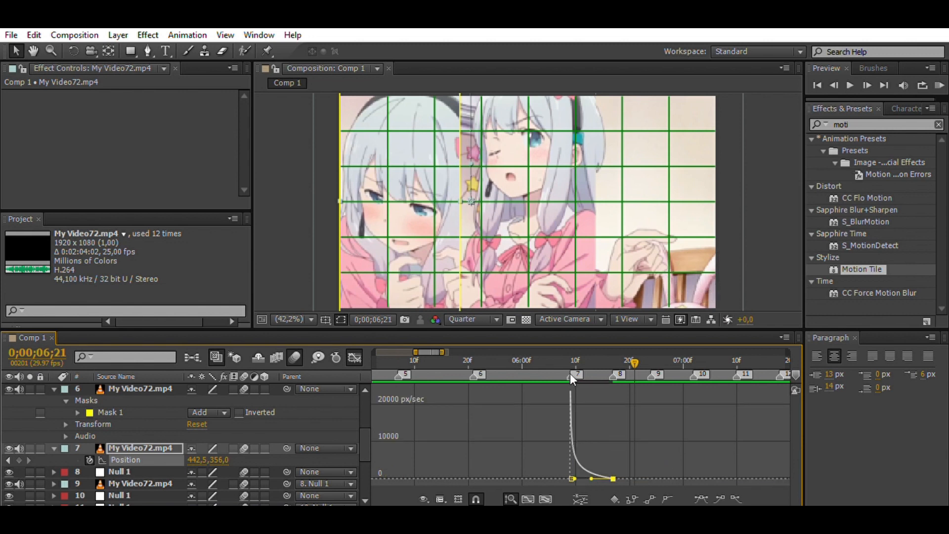
click(565, 359)
key(space)
click(556, 354)
key(space)
key(space)
click(353, 356)
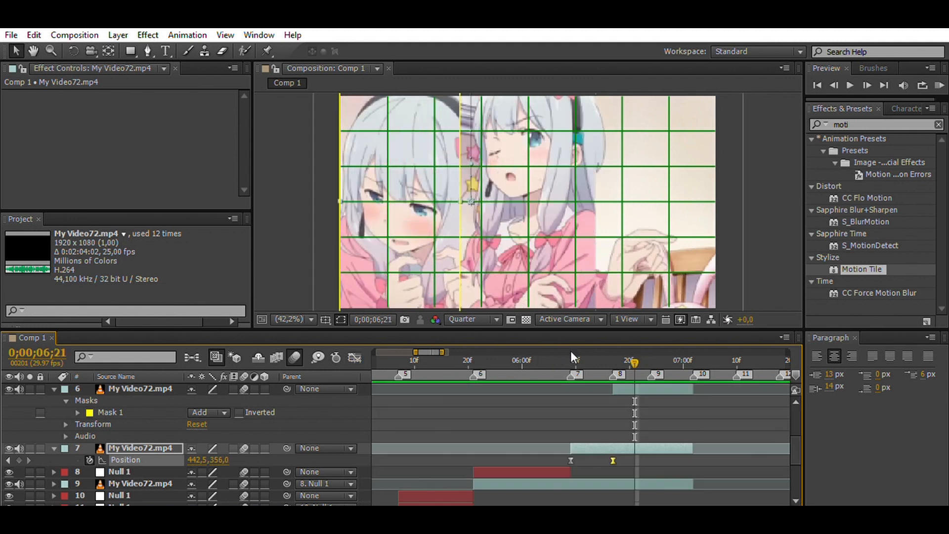
Play back and scrub through layer 7's slide-in animation up to marker 8.
click(539, 355)
key(space)
click(565, 356)
drag(564, 355, 622, 368)
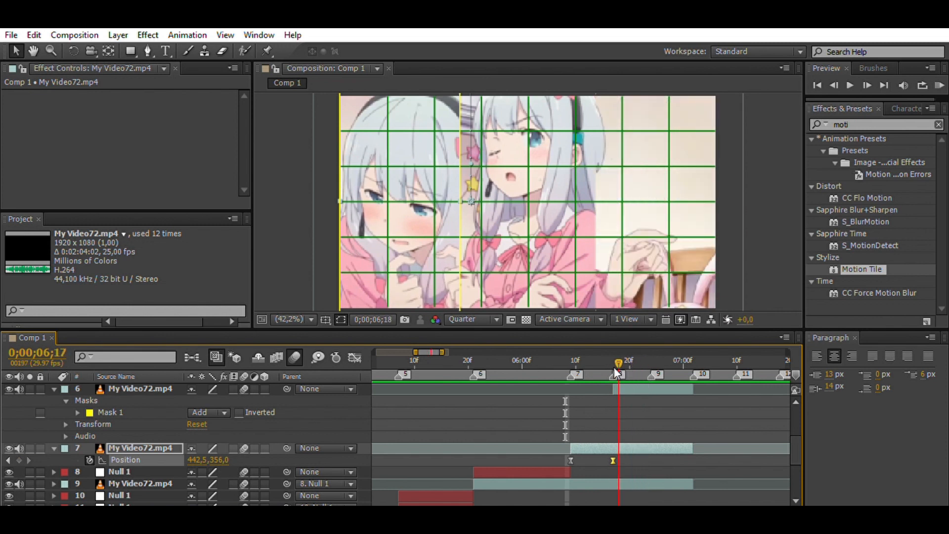
Keyframe layer 6's Position at markers 8 and 9, with the clip starting below the frame at vertical position 1140,6.
click(641, 387)
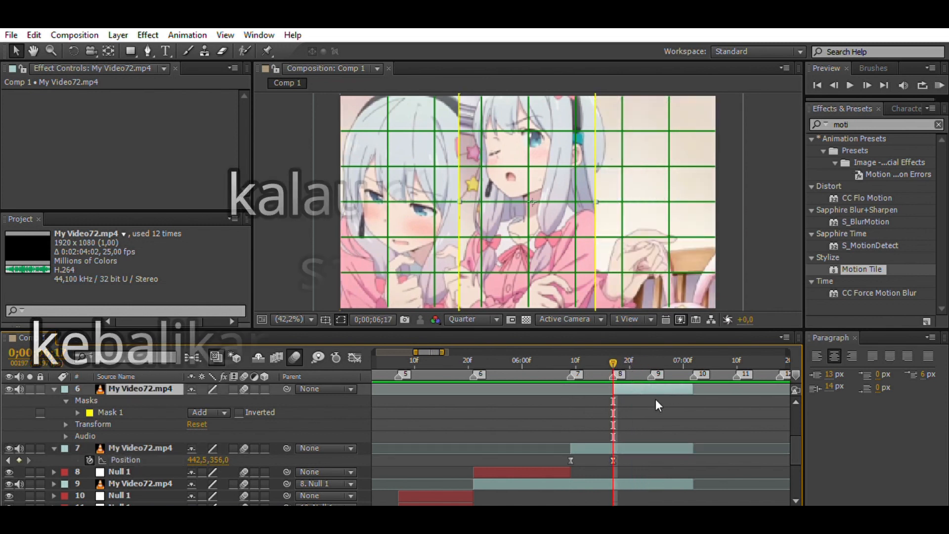
key(p)
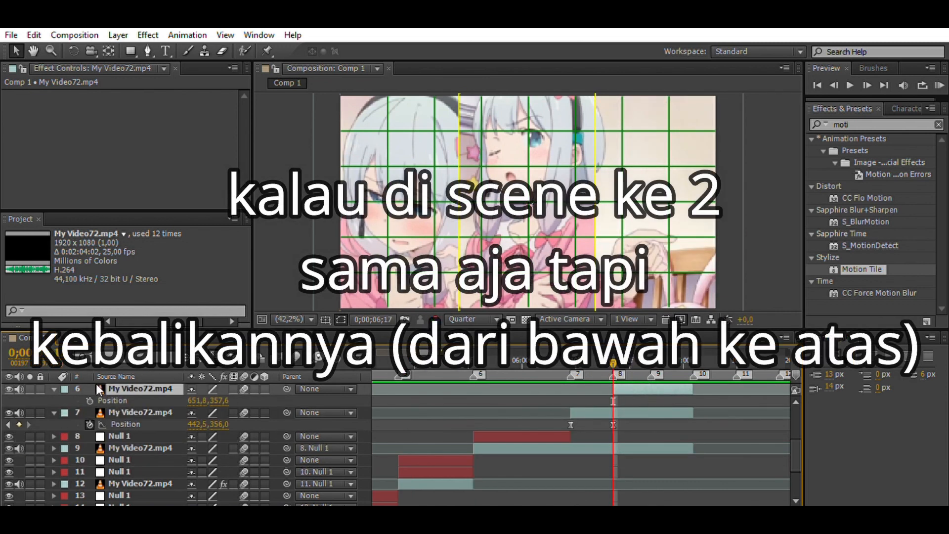
click(90, 400)
click(651, 364)
click(19, 400)
click(8, 401)
drag(220, 400, 731, 423)
drag(674, 408, 600, 396)
Apply Easy Ease to layer 6's Position keyframes, reshape the speed graph to peak at the first keyframe, and preview the slide-in.
key(F9)
click(354, 358)
drag(626, 475, 613, 476)
click(355, 357)
key(space)
Keyframe layer 5's Position at markers 9 and 10, with the clip sliding down from vertical position -420 to 340.
scroll(676, 384, down, 1)
drag(627, 469, 564, 452)
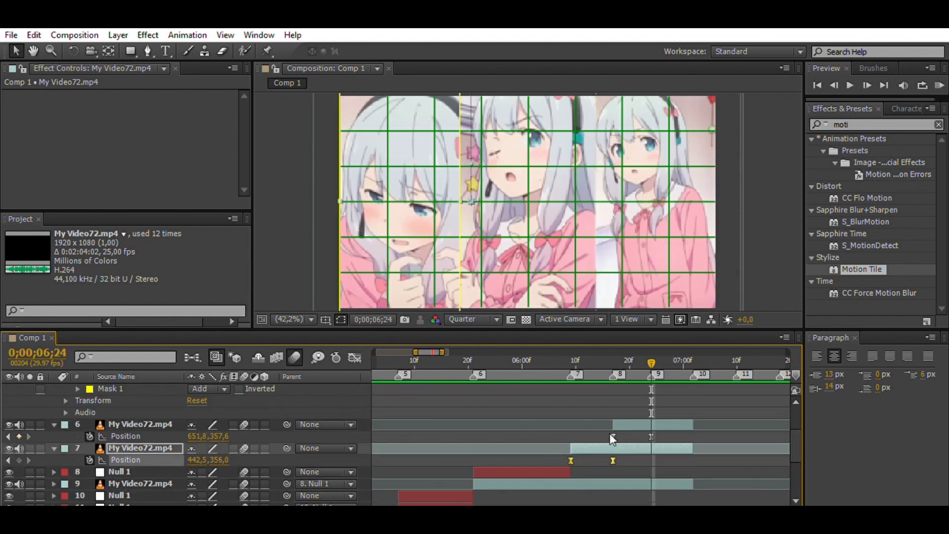
scroll(610, 433, up, 1)
click(680, 399)
key(p)
key(ctrl+v)
drag(692, 362, 654, 355)
key(ctrl+z)
key(ctrl+v)
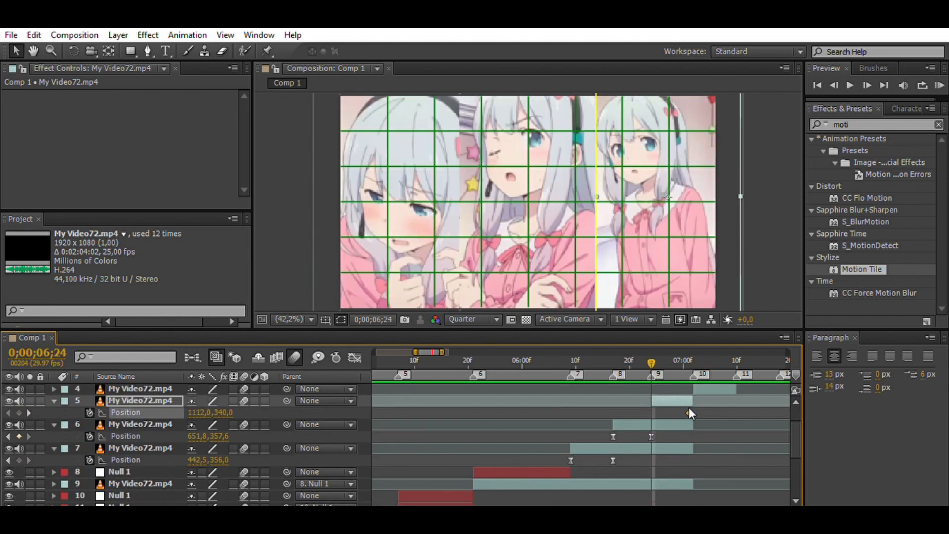
Apply Easy Ease to layer 5's Position keyframes, reshape the speed graph to peak at the start, and preview it.
key(F9)
key(shift+F3)
drag(680, 476, 652, 476)
key(shift+F3)
drag(677, 361, 710, 354)
click(938, 84)
Extend the ends of layers 5, 6, 7 and 9 slightly past marker 10 and play back the three-panel transition.
drag(630, 354, 707, 471)
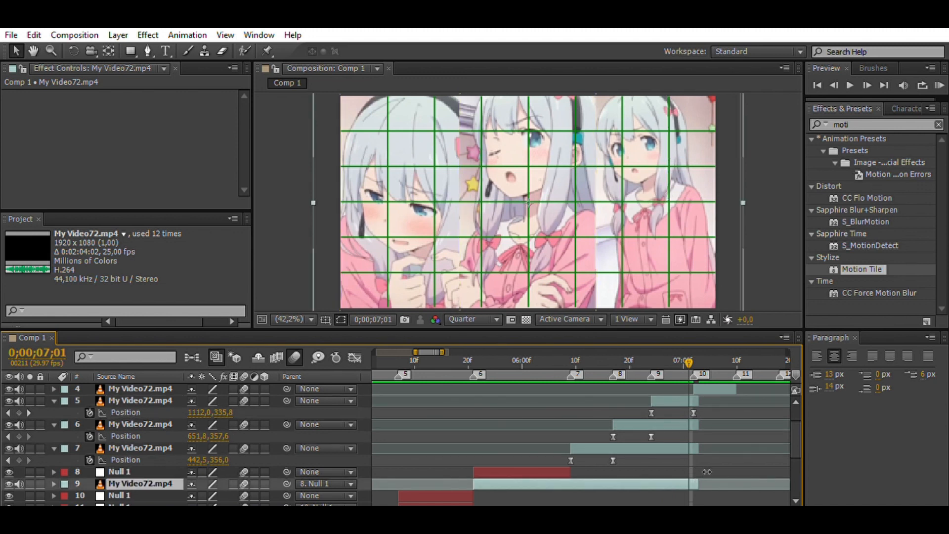
key(space)
key(space)
drag(611, 351, 547, 350)
key(space)
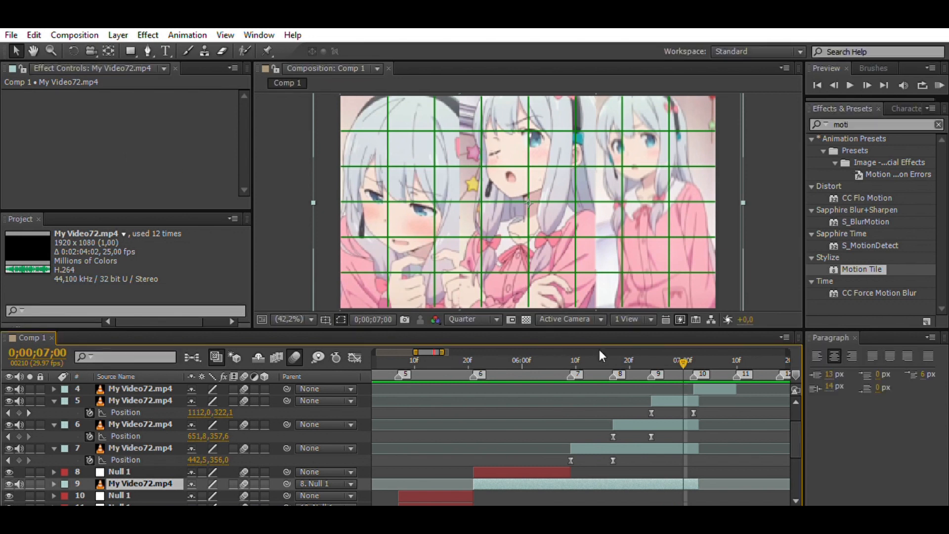
Create a black solid at 0;00;06;09 and place it in the layer stack between the fourth and fifth video clips.
click(561, 359)
drag(563, 345, 570, 347)
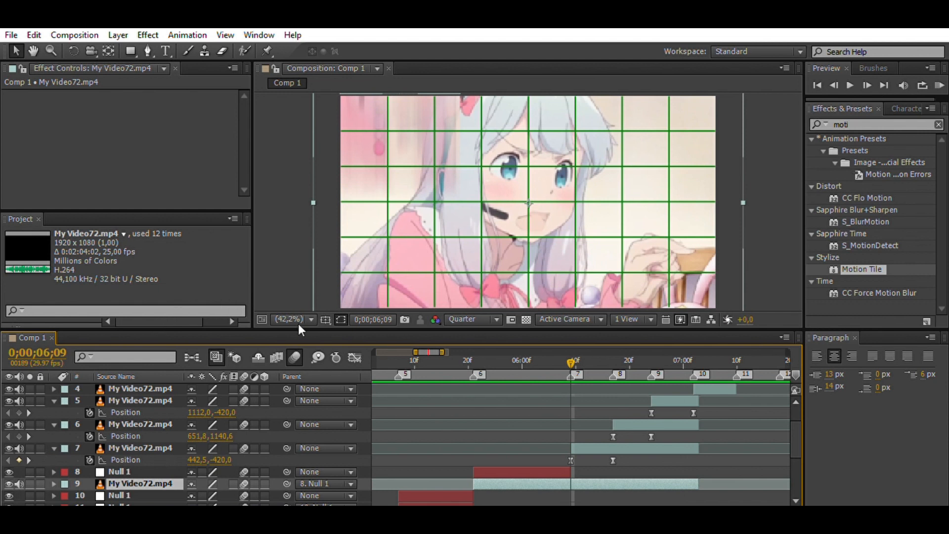
right_click(327, 338)
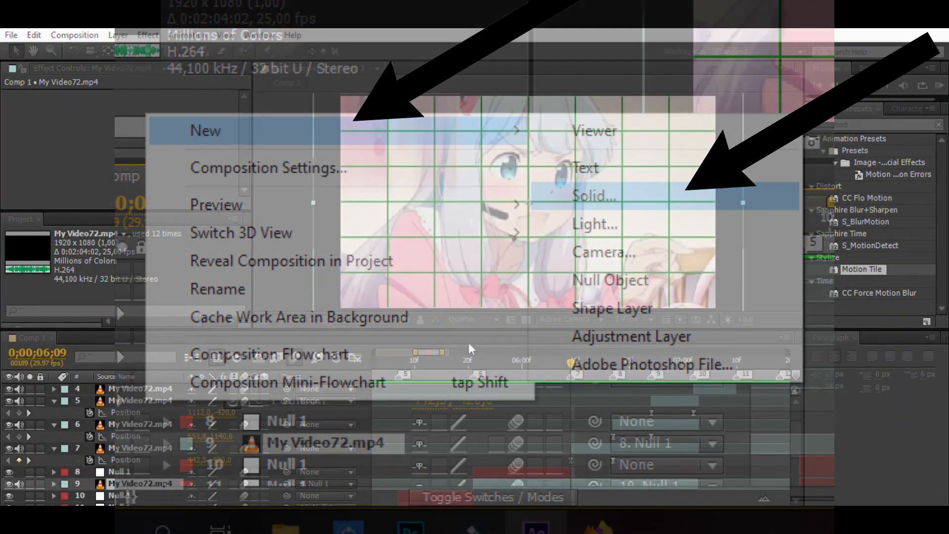
click(511, 384)
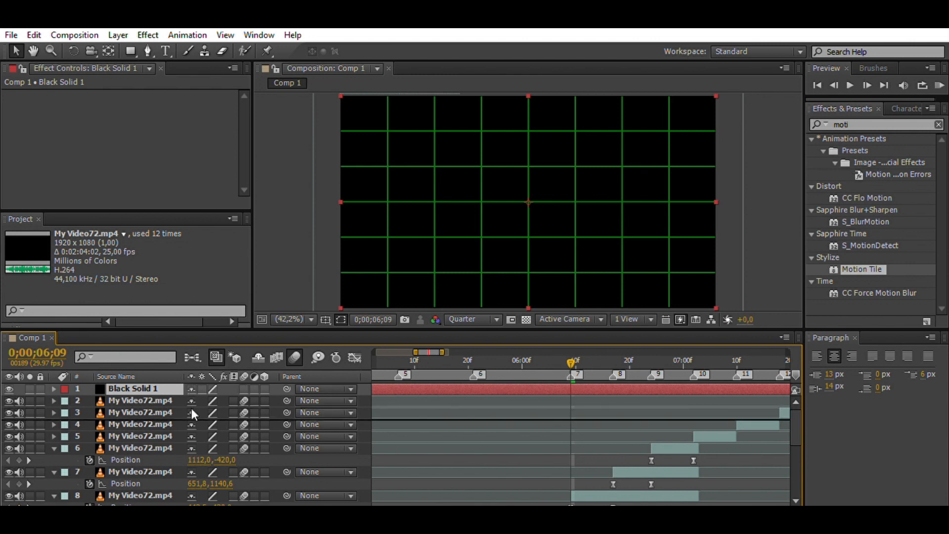
drag(203, 467, 207, 431)
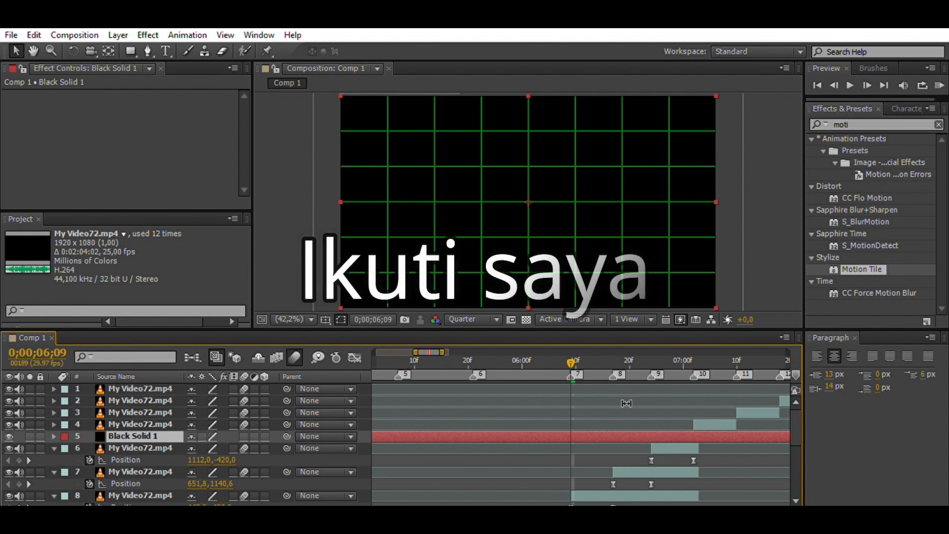
Trim the black solid to run from 0;00;06;09 to 0;00;07;03 by splitting it and deleting the excess parts.
key(ctrl+shift+d)
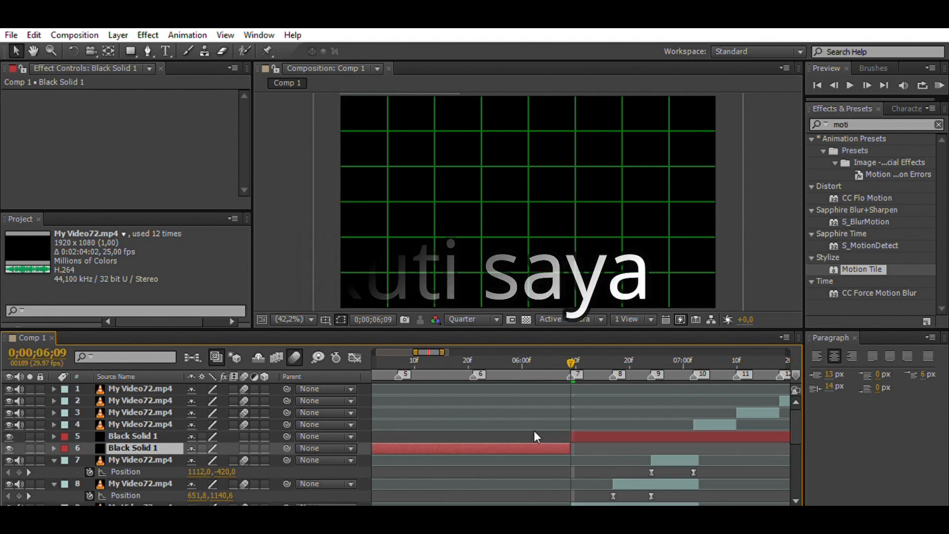
key(Delete)
drag(693, 352, 698, 353)
click(698, 435)
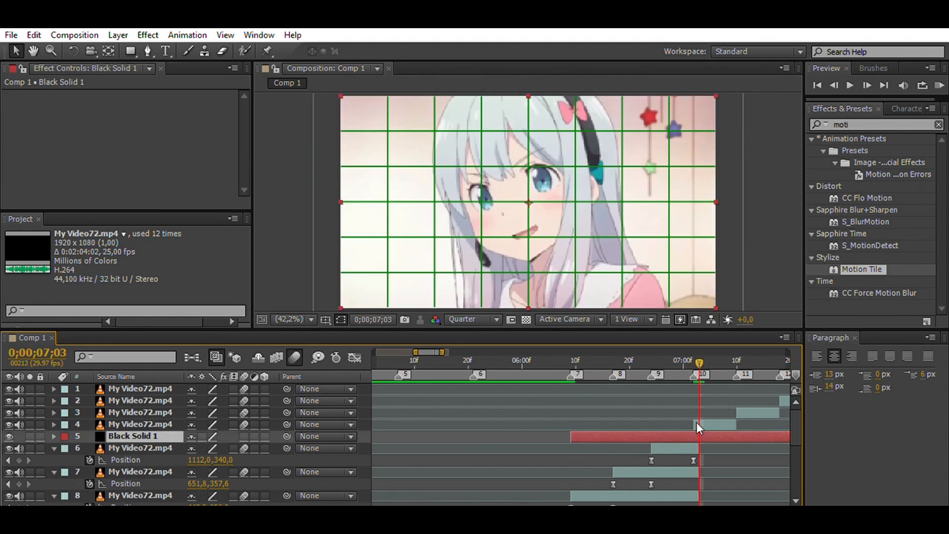
key(ctrl+shift+d)
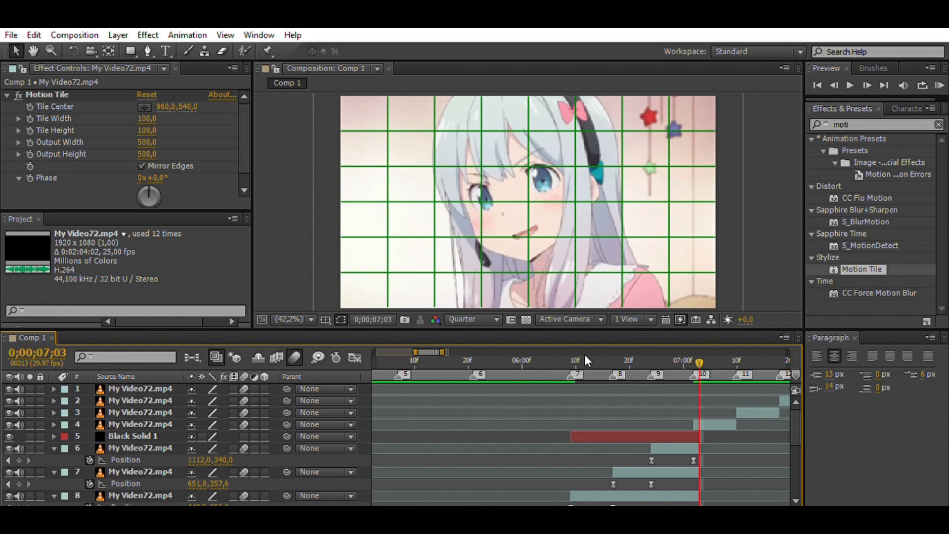
Search the effects for Saber and apply it to the black solid.
click(583, 354)
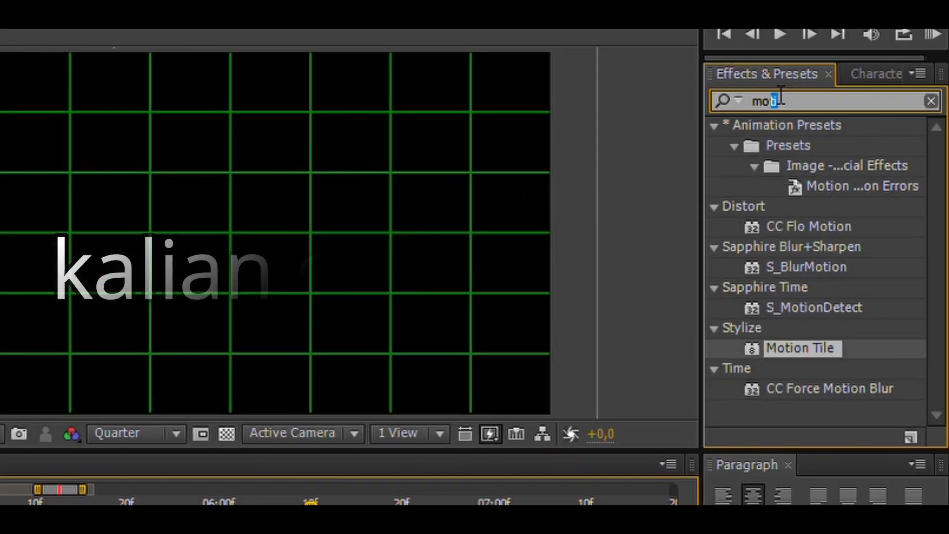
double_click(838, 124)
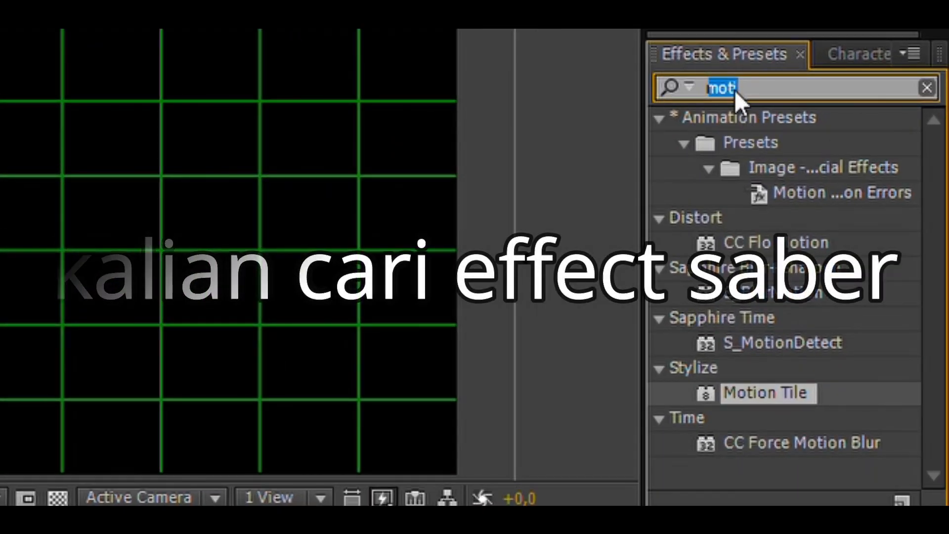
text(sab)
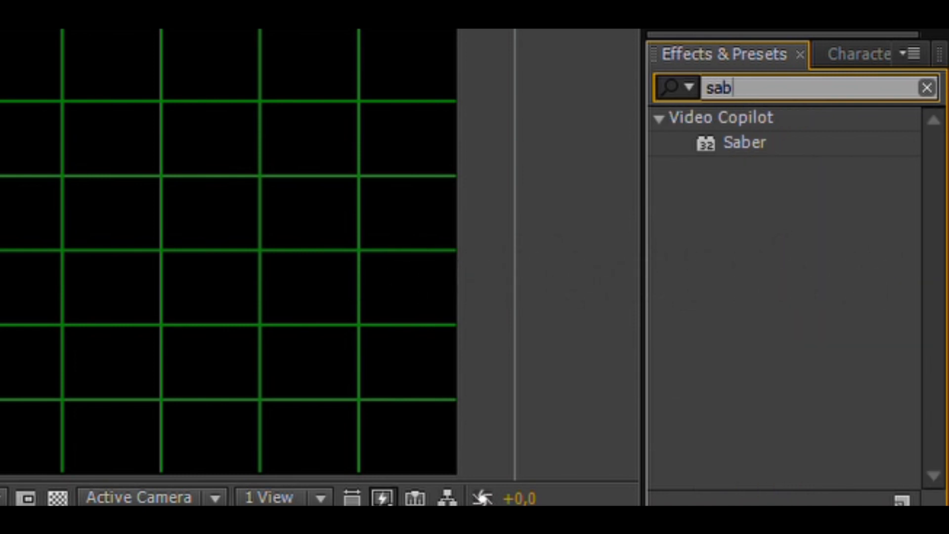
click(730, 144)
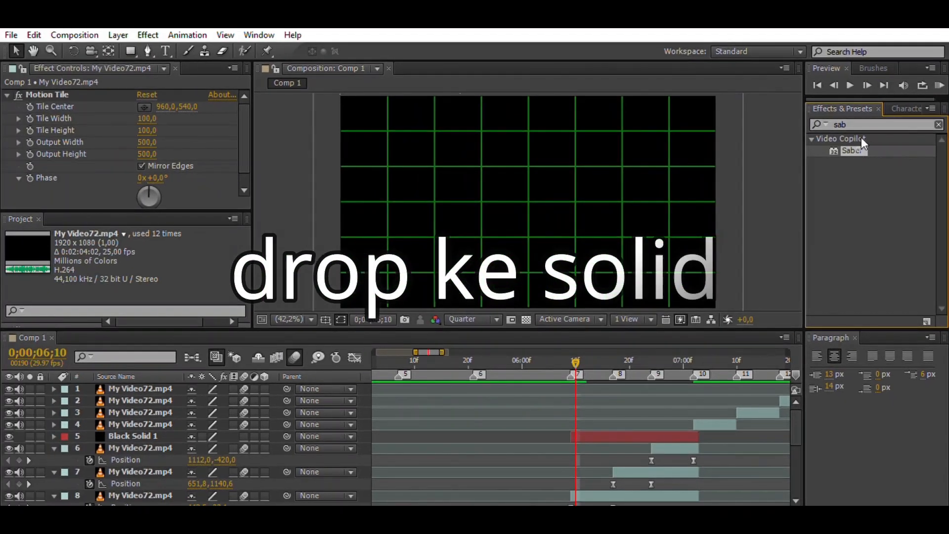
drag(861, 137, 628, 428)
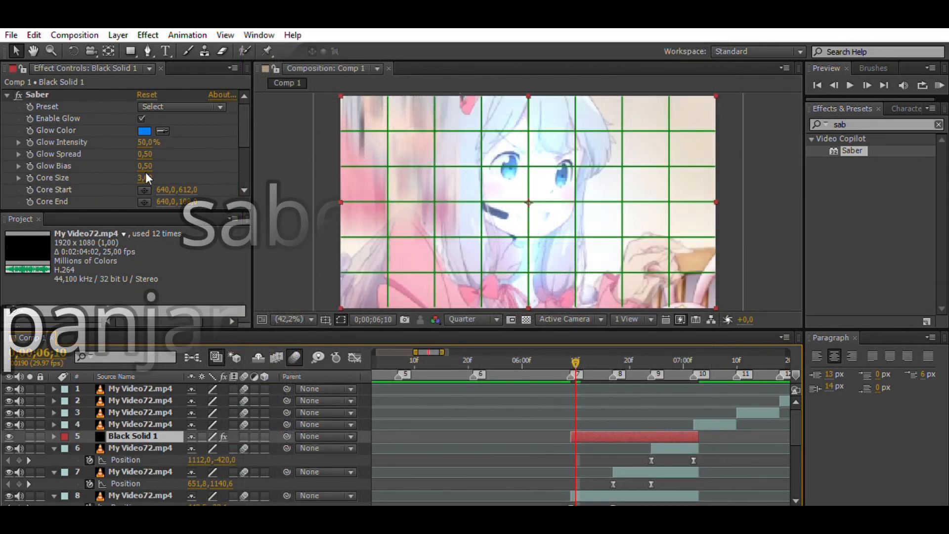
Lengthen the saber beam by setting Core Start to 640,746 and Core End to 640,-35.
drag(165, 189, 223, 177)
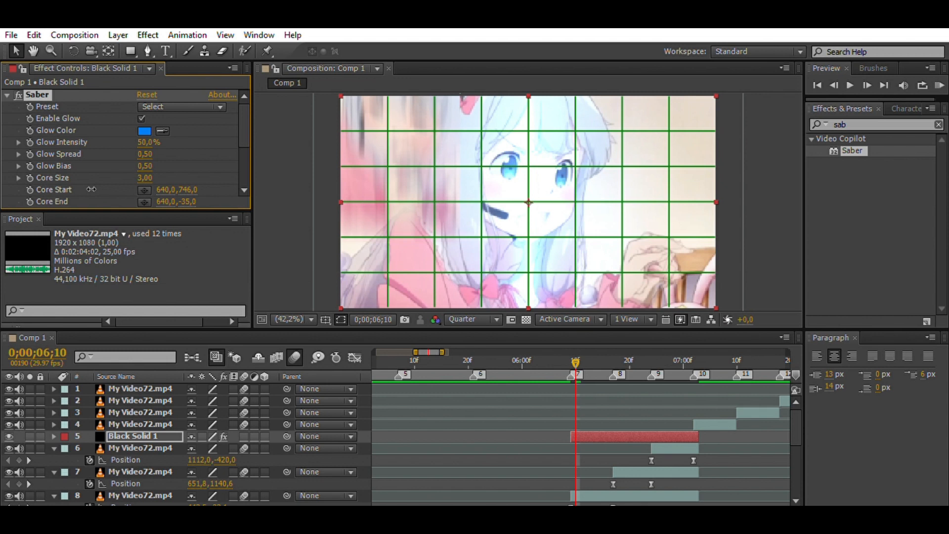
scroll(493, 179, down, 2)
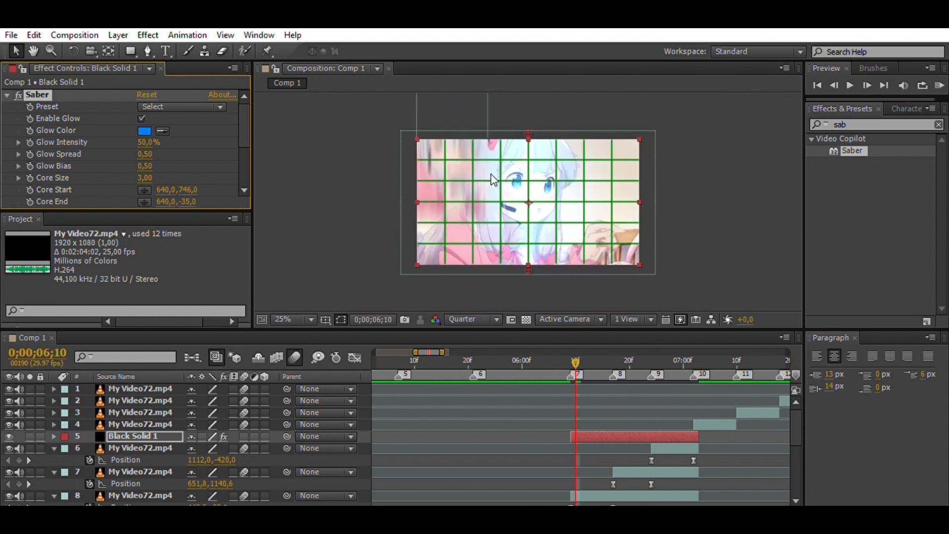
scroll(493, 179, up, 2)
scroll(493, 179, down, 2)
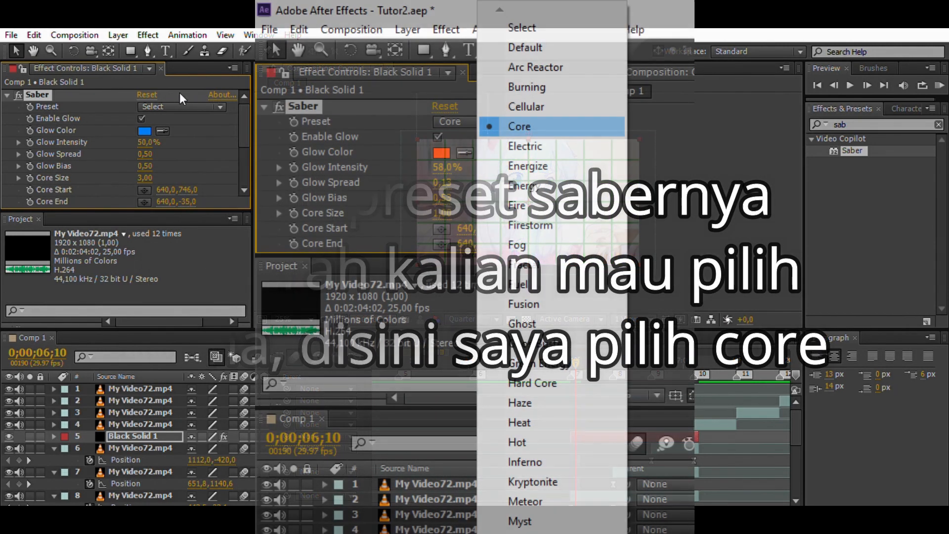
Set the Saber preset to Core and change its glow color to bright light blue.
click(207, 107)
click(211, 115)
scroll(466, 195, up, 2)
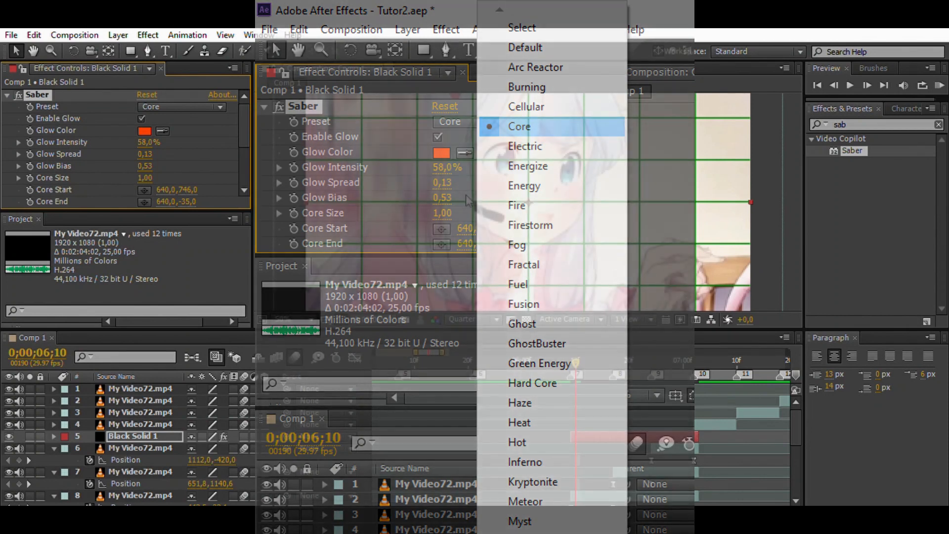
scroll(465, 194, down, 2)
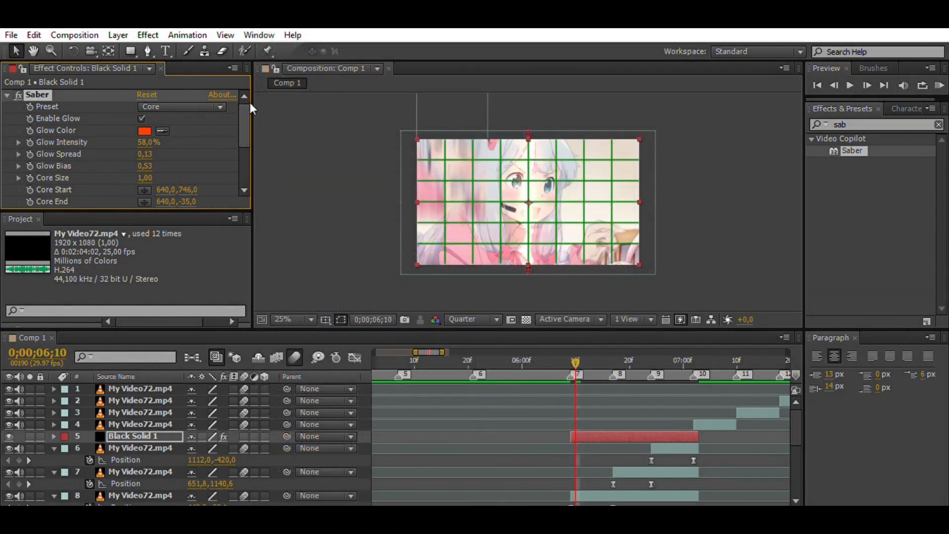
click(145, 130)
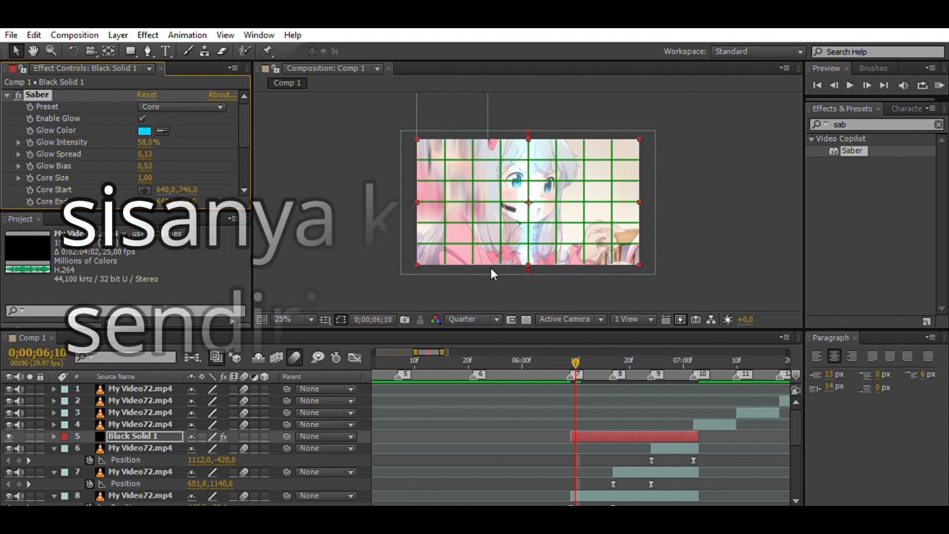
Extend the saber beam well beyond the frame by setting Core Start to 640,811 and Core End to 640,-84.
drag(528, 261, 528, 264)
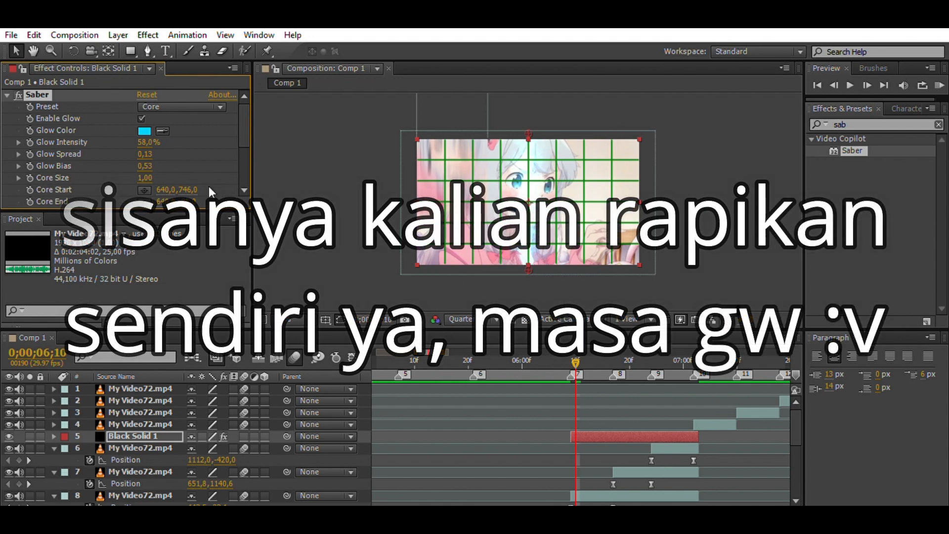
drag(207, 180, 226, 181)
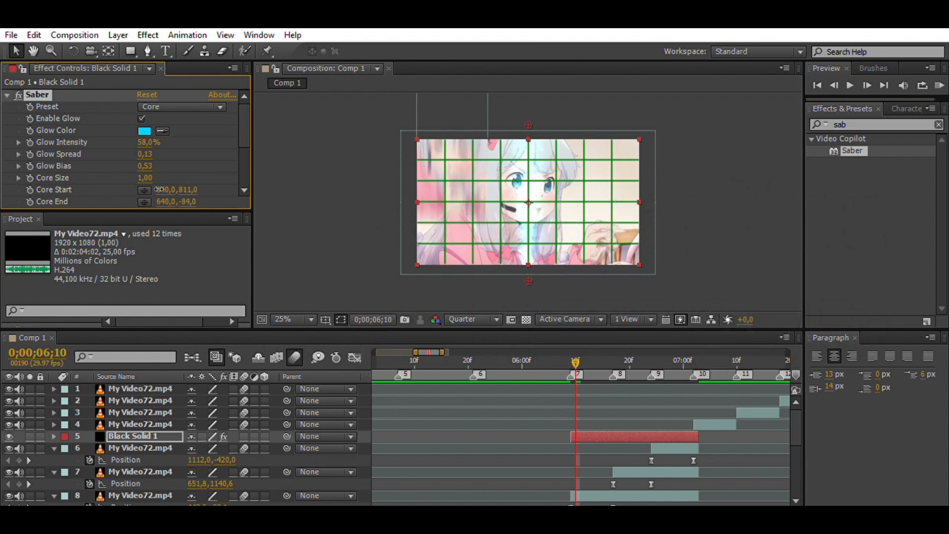
click(635, 431)
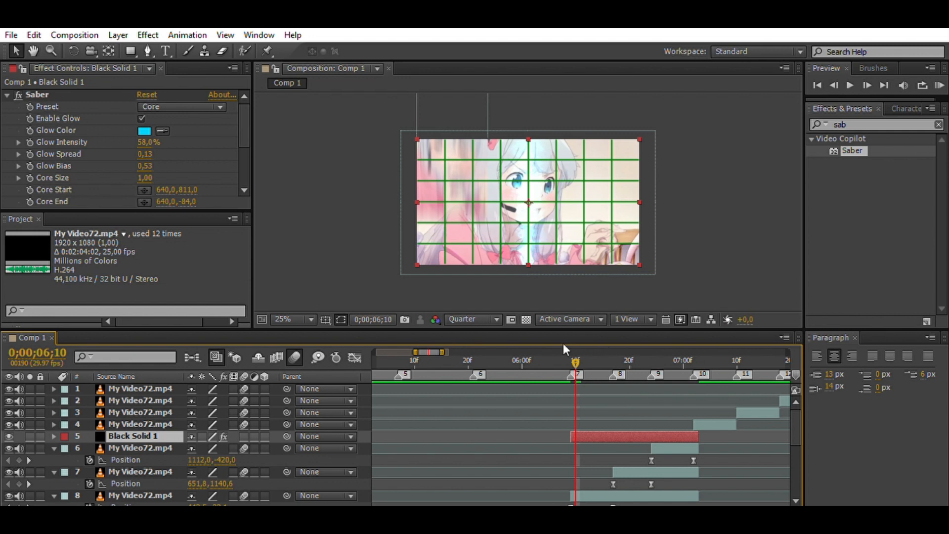
At 0;00;06;17, move the saber solid so its beam lines up with the boundary between the first and second panels.
drag(592, 352, 615, 355)
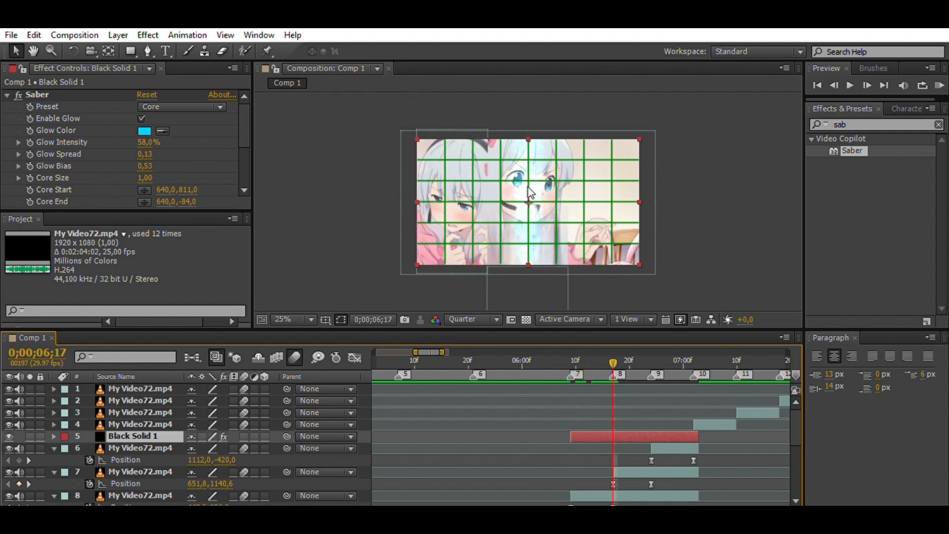
key(period)
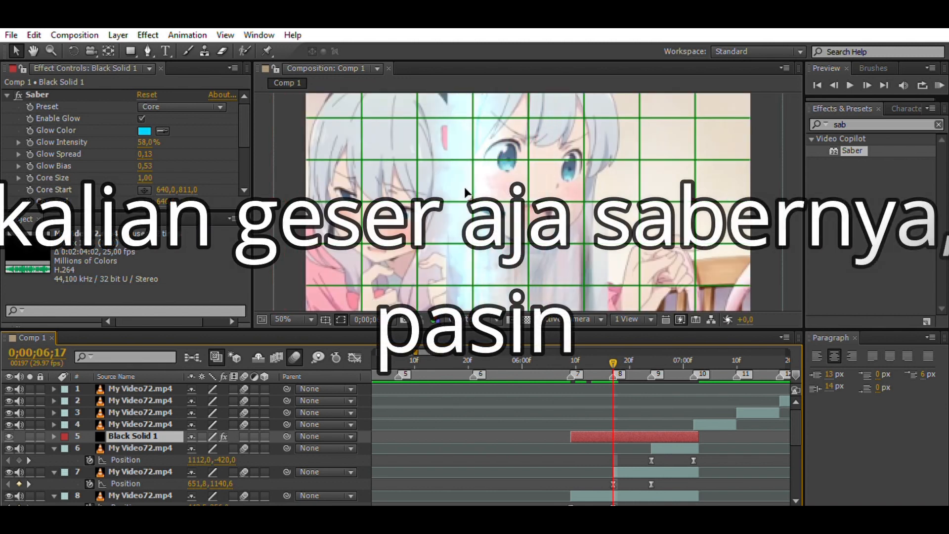
drag(477, 192, 449, 191)
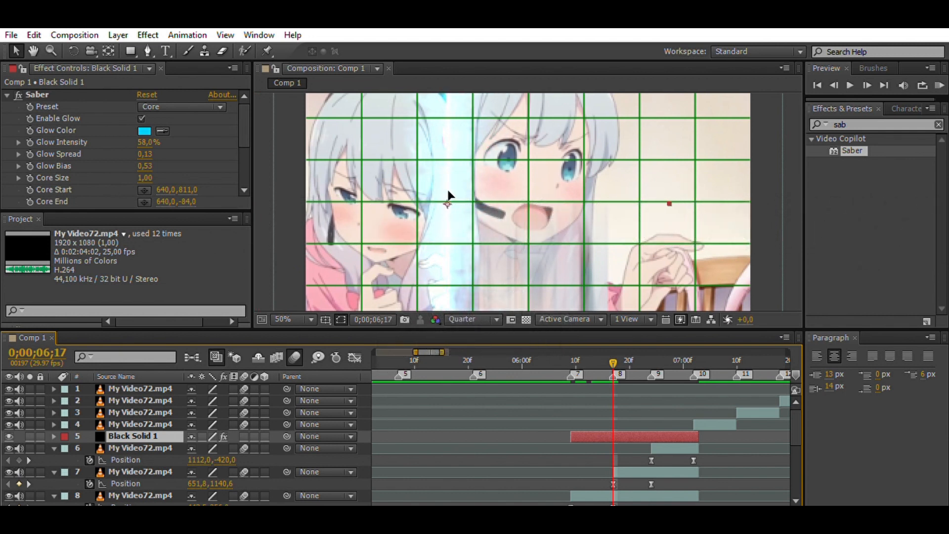
scroll(447, 195, down, 2)
scroll(475, 208, up, 1)
scroll(476, 209, down, 1)
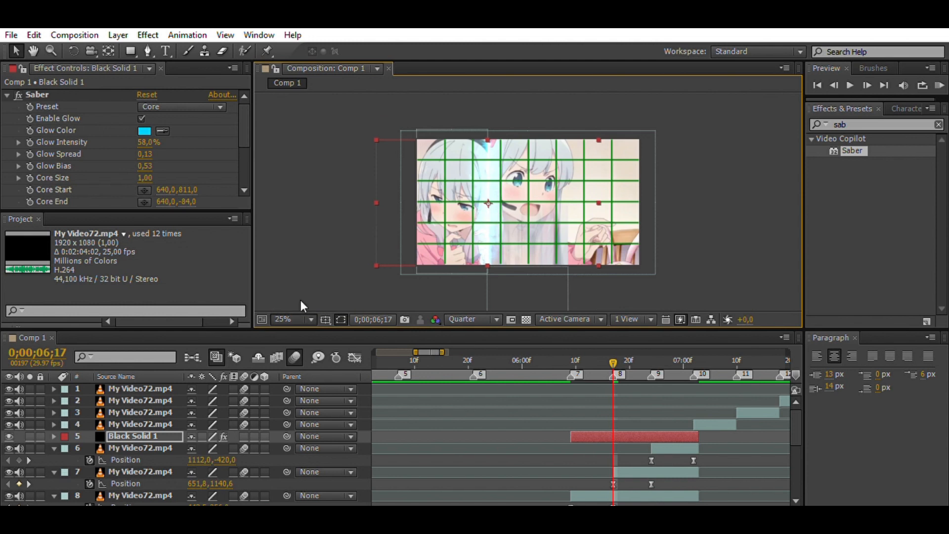
key(shift+/)
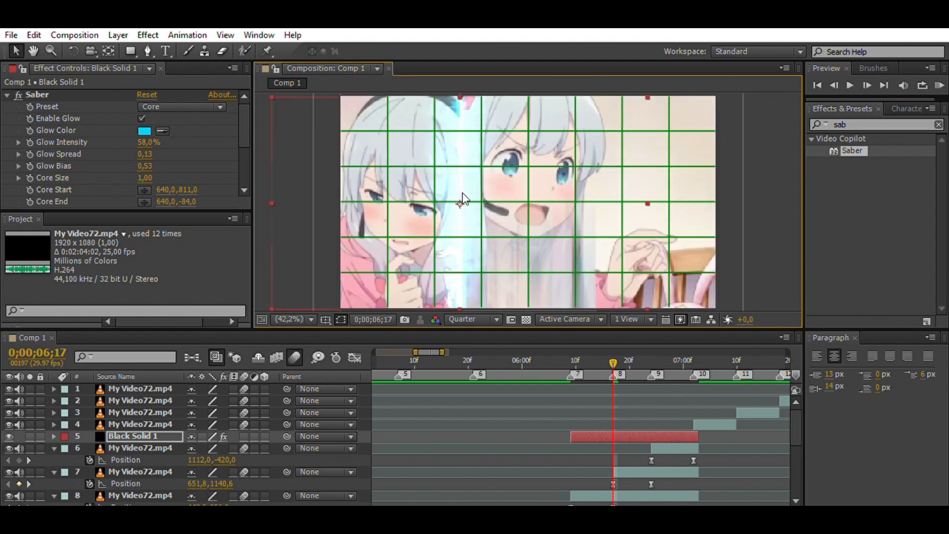
drag(459, 189, 455, 188)
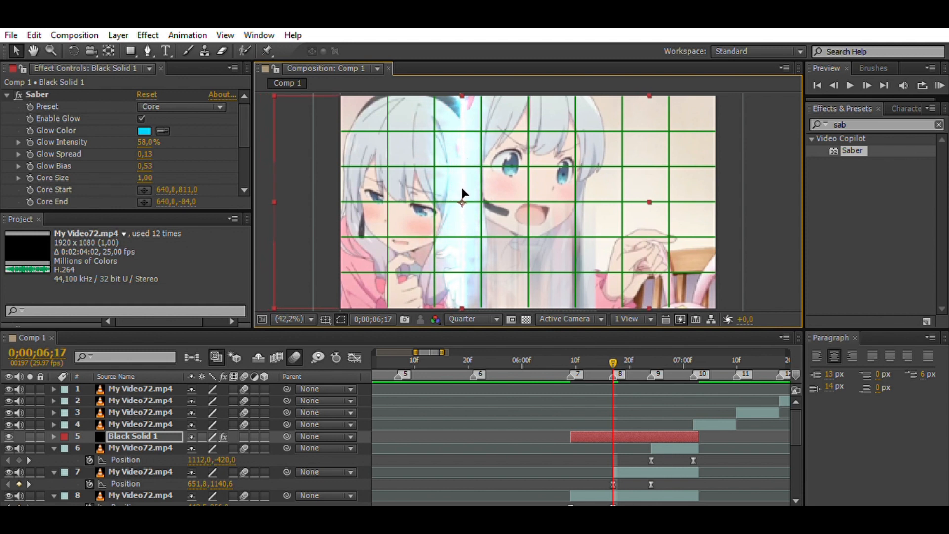
Duplicate the saber solid and go to marker 9 at 0;00;06;24.
click(647, 428)
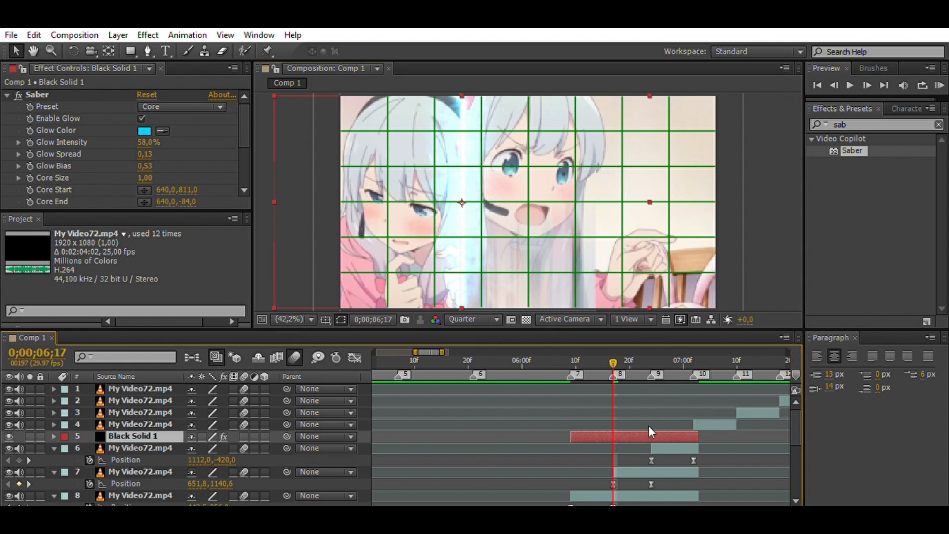
key(ctrl+d)
drag(633, 349, 651, 346)
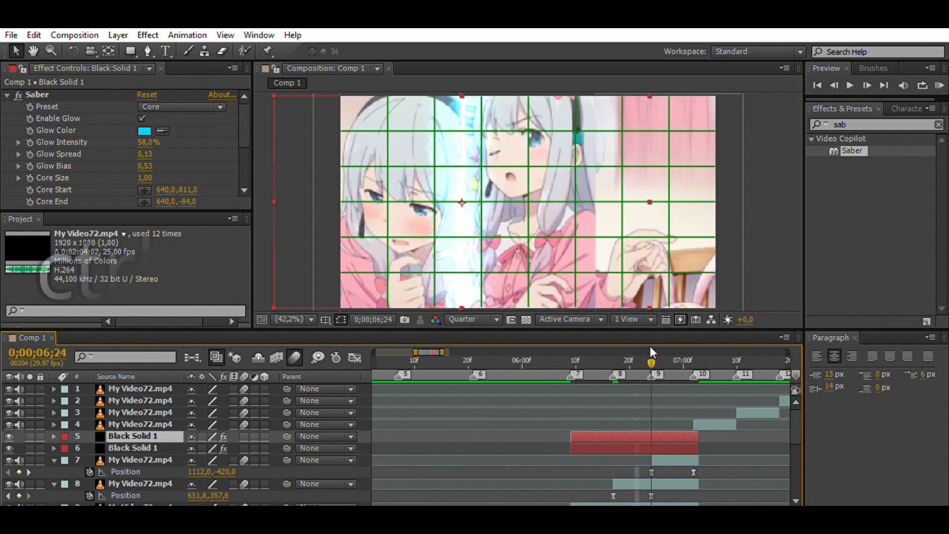
Move the duplicated saber solid so its beam lines up with the boundary between the second and third panels, and preview the transition.
drag(463, 189, 597, 188)
click(598, 190)
key(space)
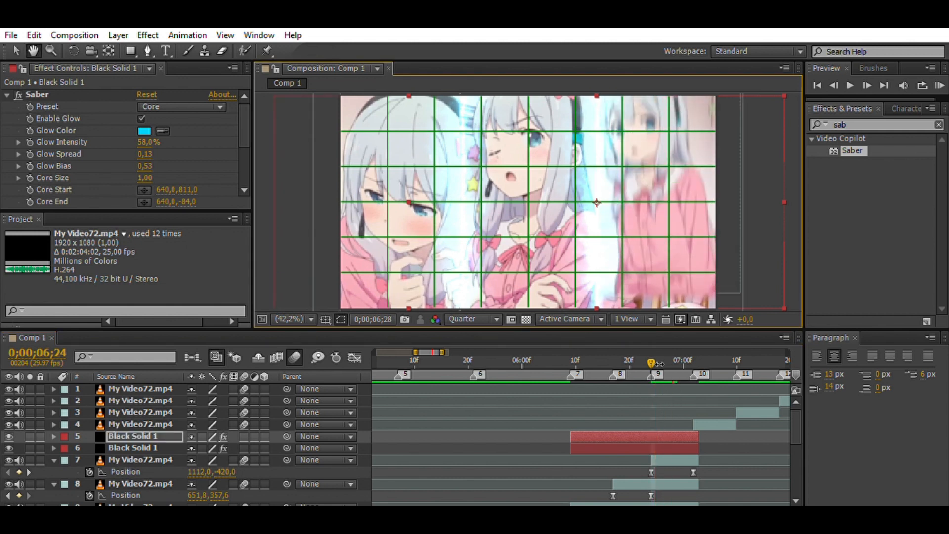
click(565, 360)
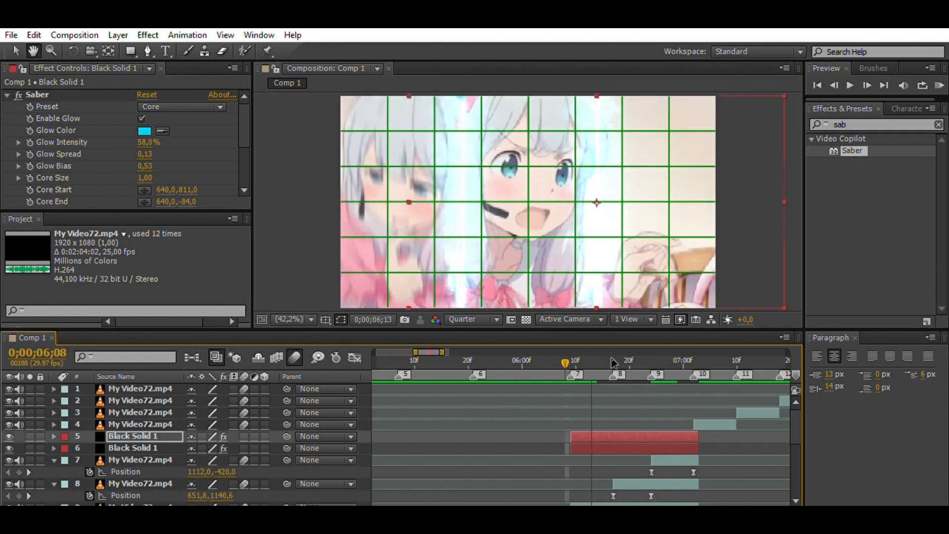
key(space)
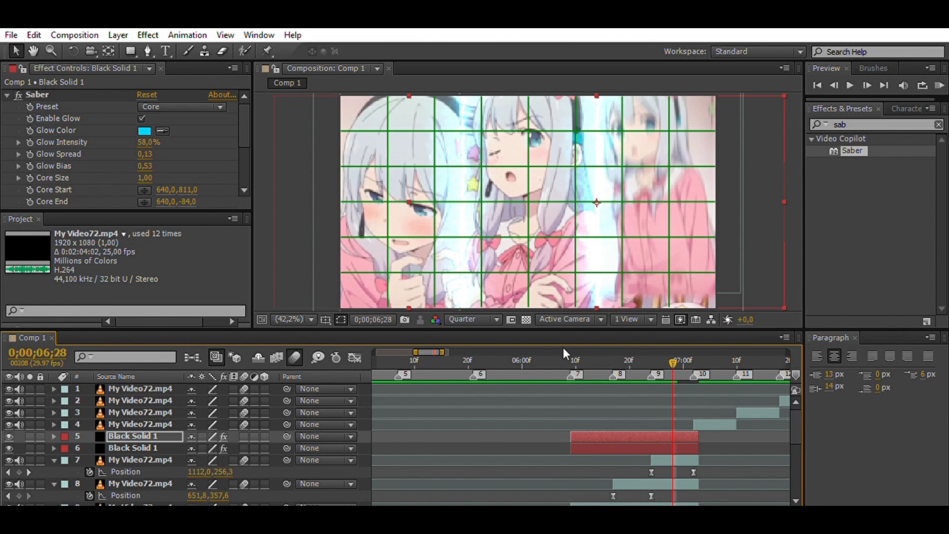
key(space)
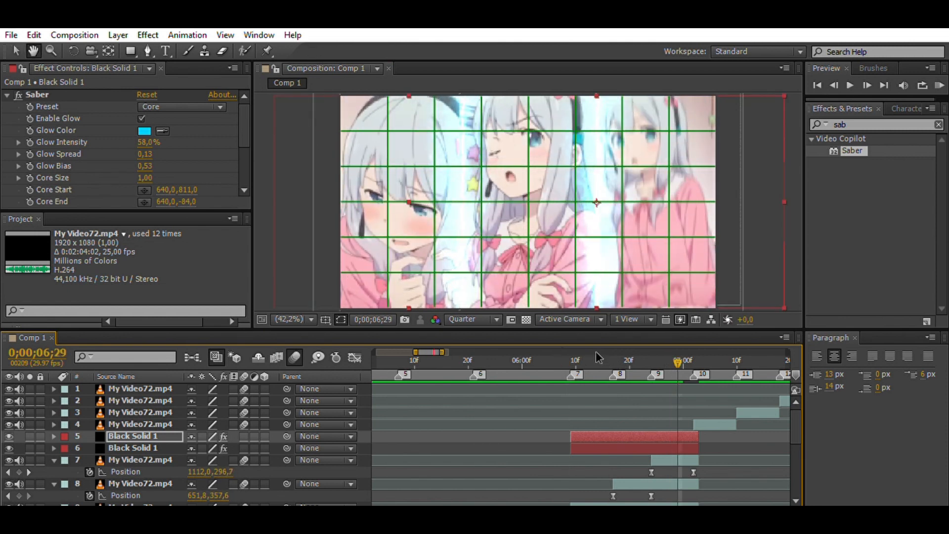
click(496, 351)
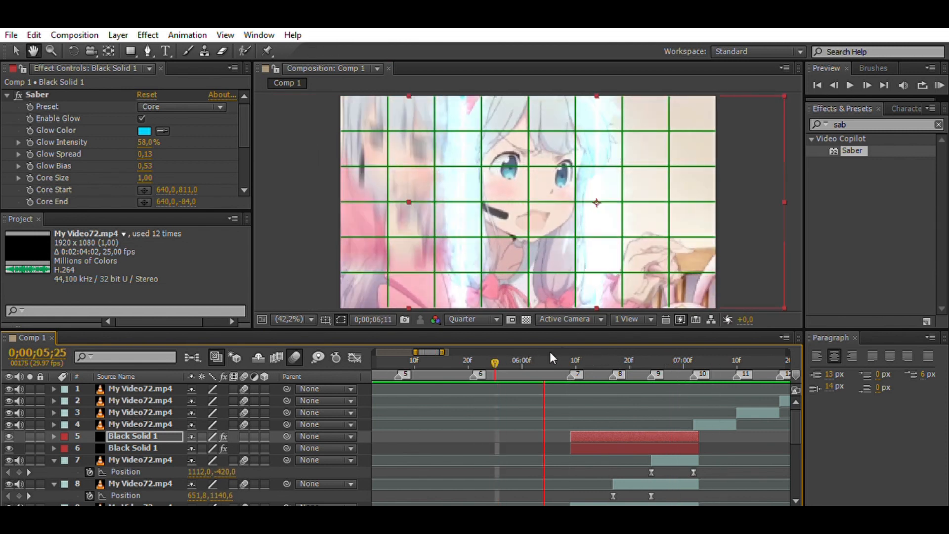
key(space)
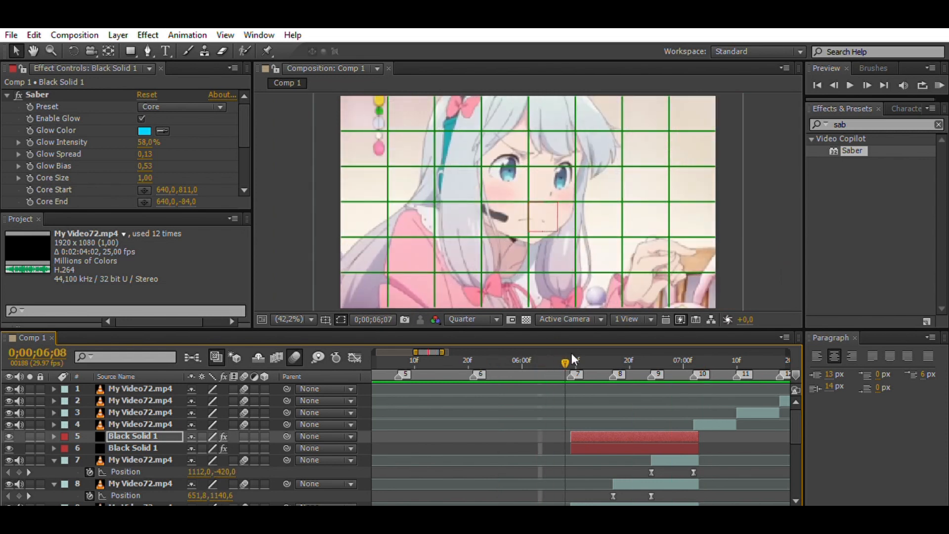
At 0;00;06;09, copy the first panel clip's position keyframes onto the first saber solid and reveal the pasted keyframes.
click(572, 356)
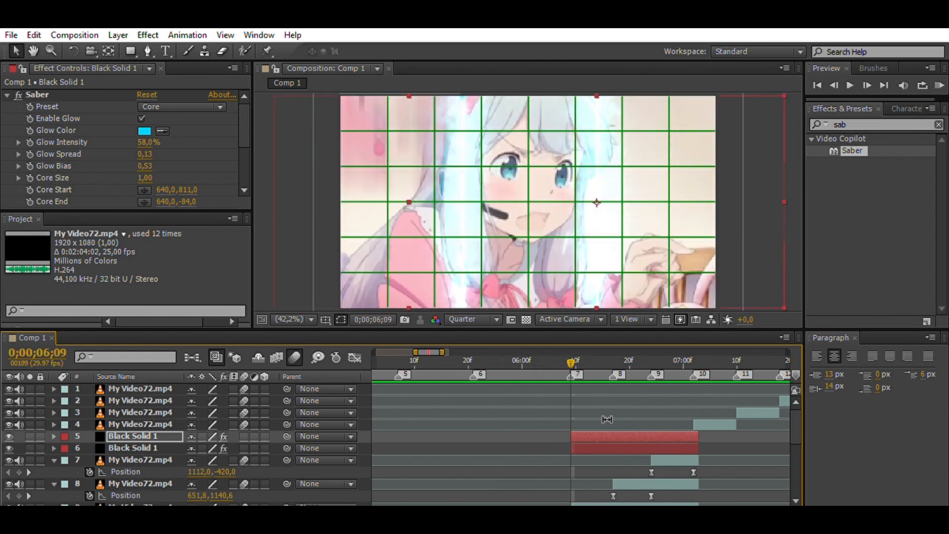
click(603, 443)
scroll(603, 432, down, 3)
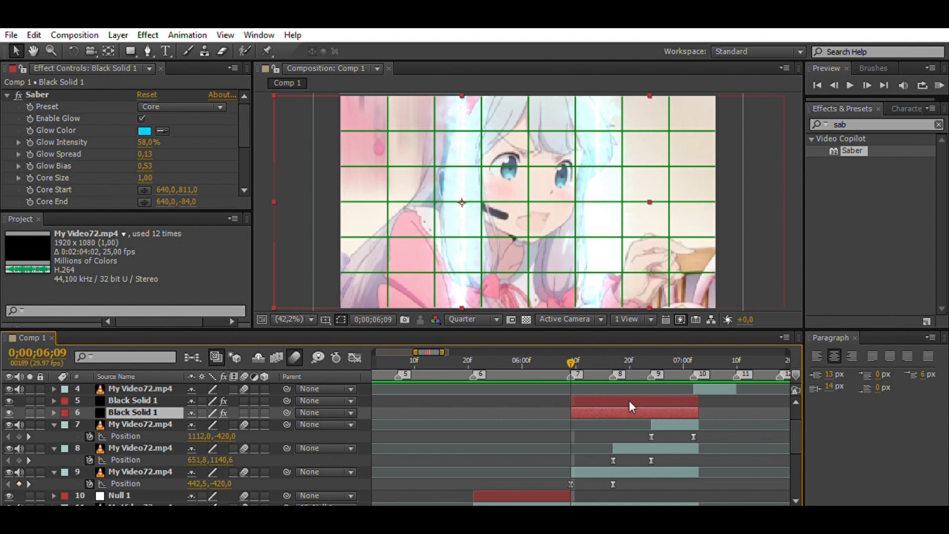
key(space)
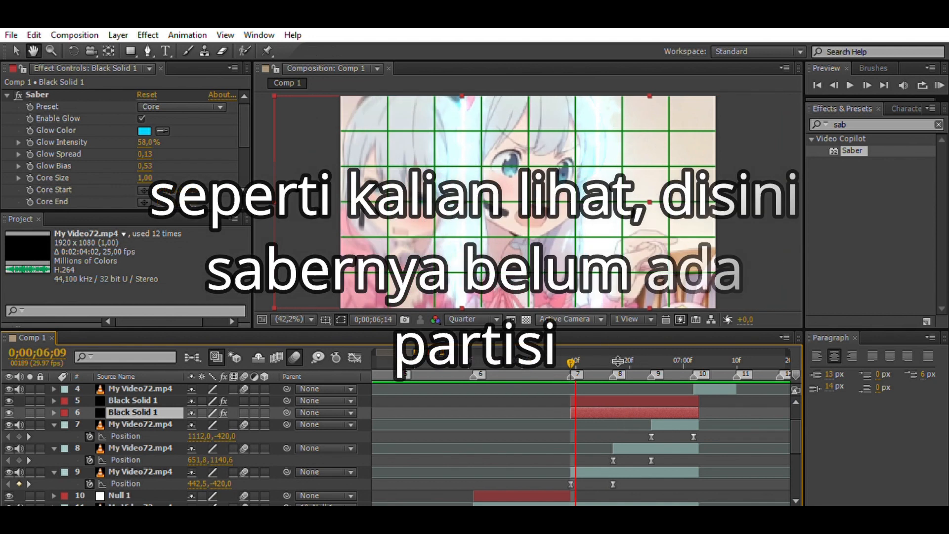
mouse_move(569, 348)
mouse_down()
mouse_move(557, 351)
mouse_move(571, 348)
mouse_up()
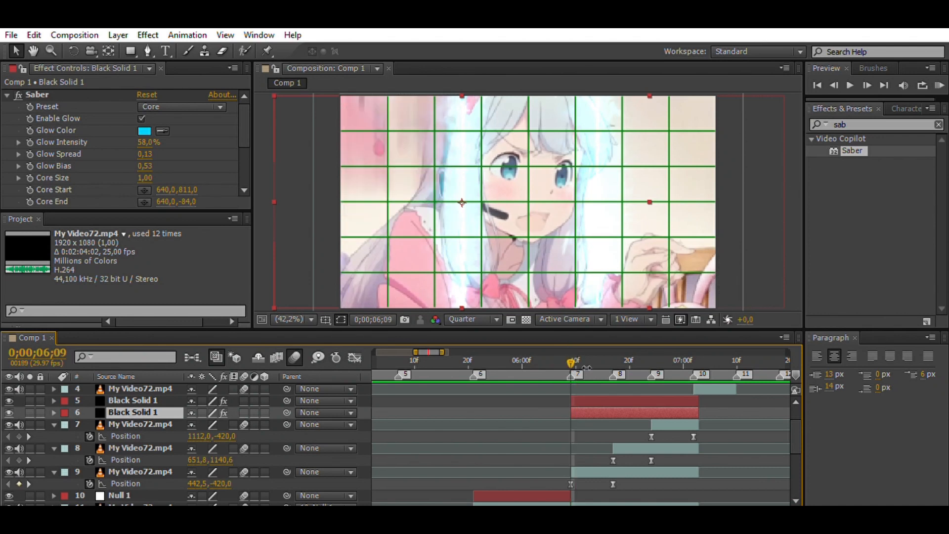
scroll(618, 434, down, 1)
drag(624, 452, 535, 432)
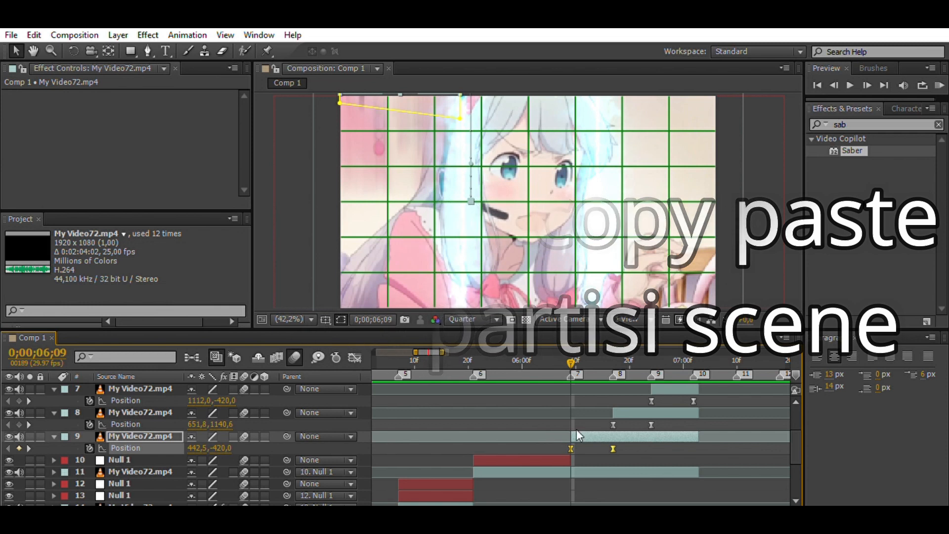
scroll(631, 416, up, 1)
click(631, 417)
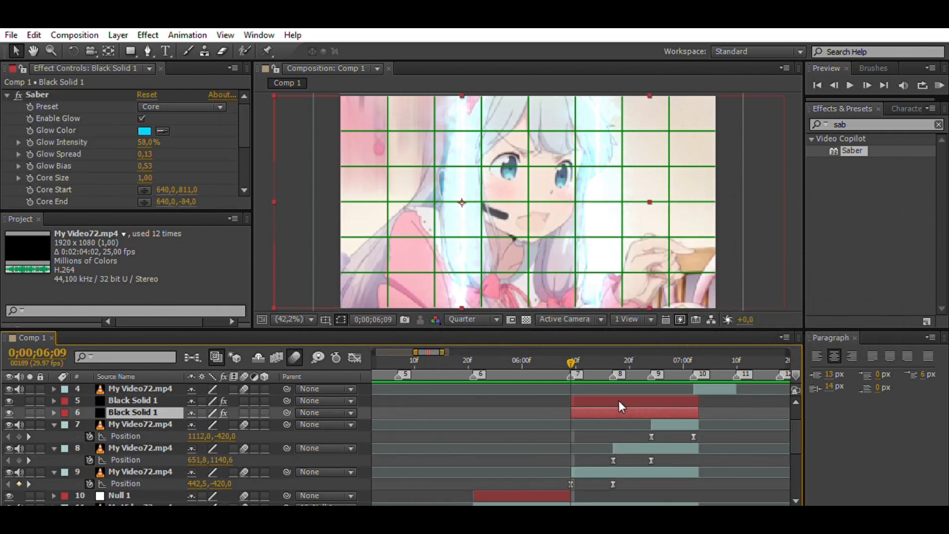
key(ctrl+v)
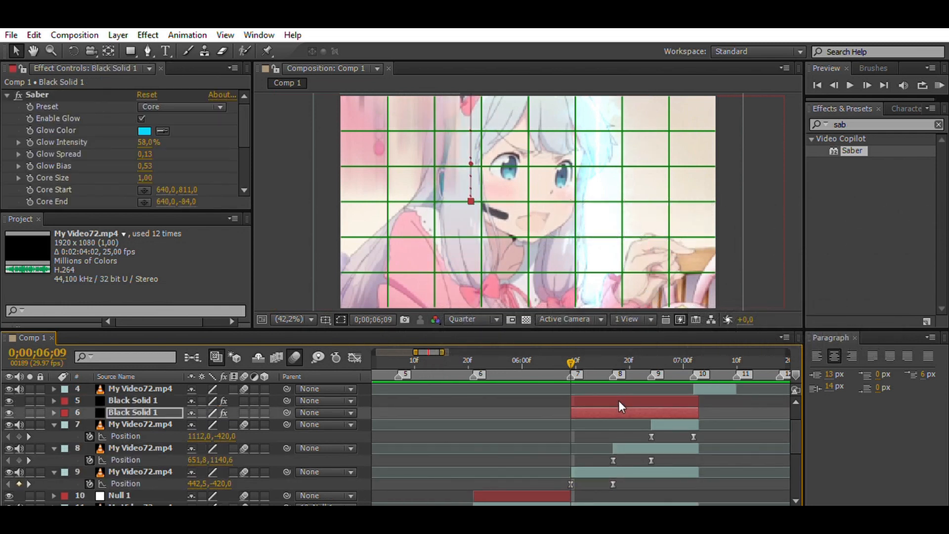
key(u)
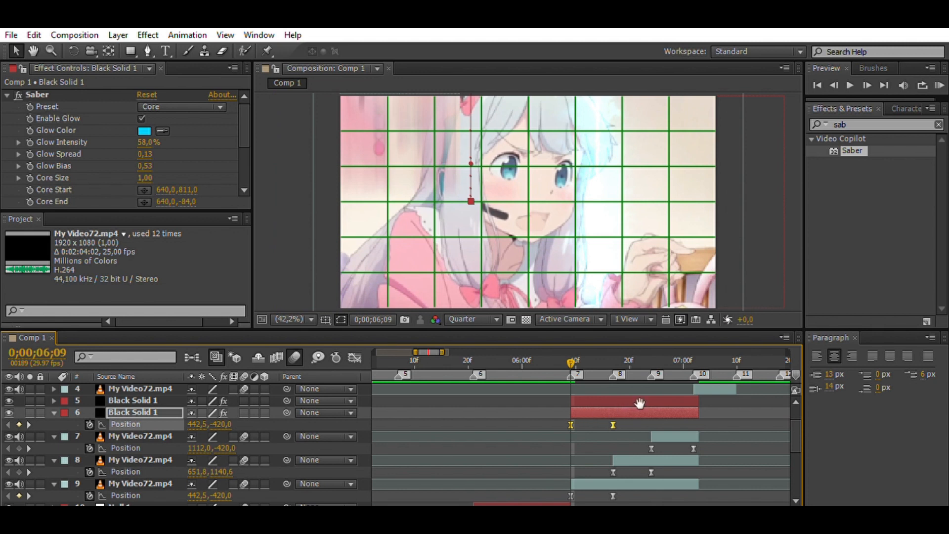
Enable motion blur on both saber solids and preview the first beam sliding in with its panel.
key(space)
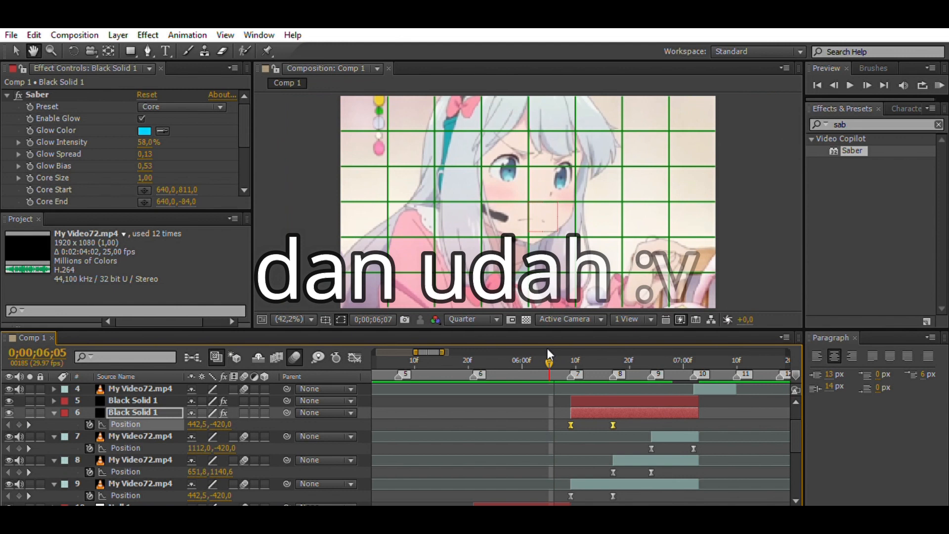
click(548, 350)
drag(549, 353, 588, 362)
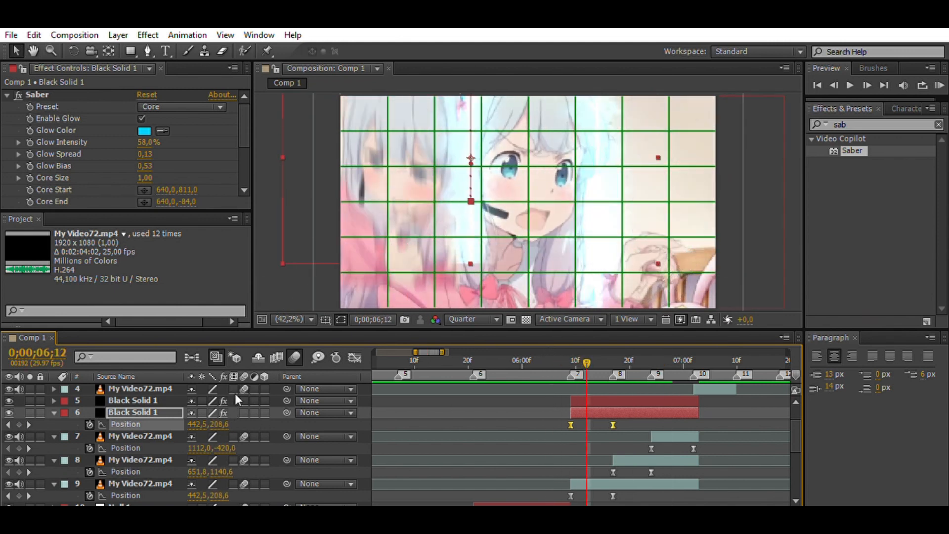
click(560, 353)
key(space)
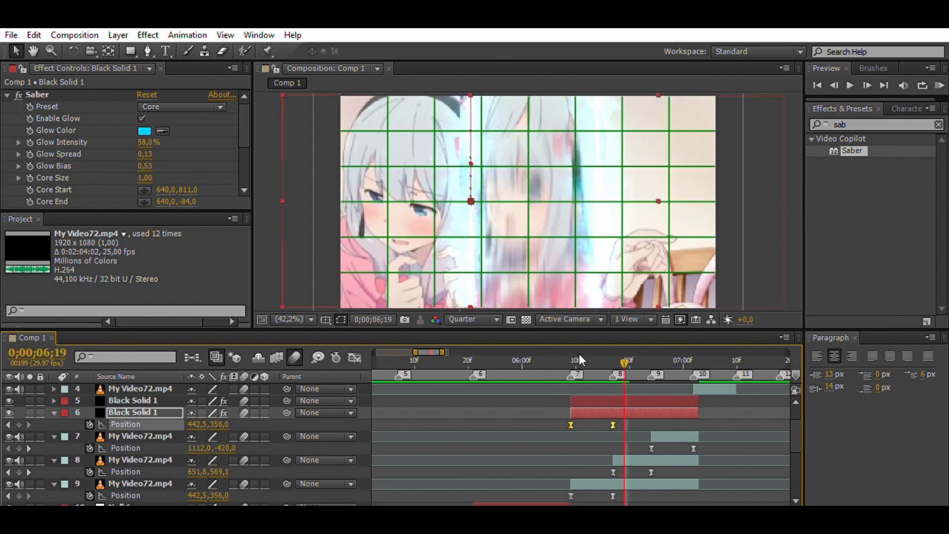
click(552, 353)
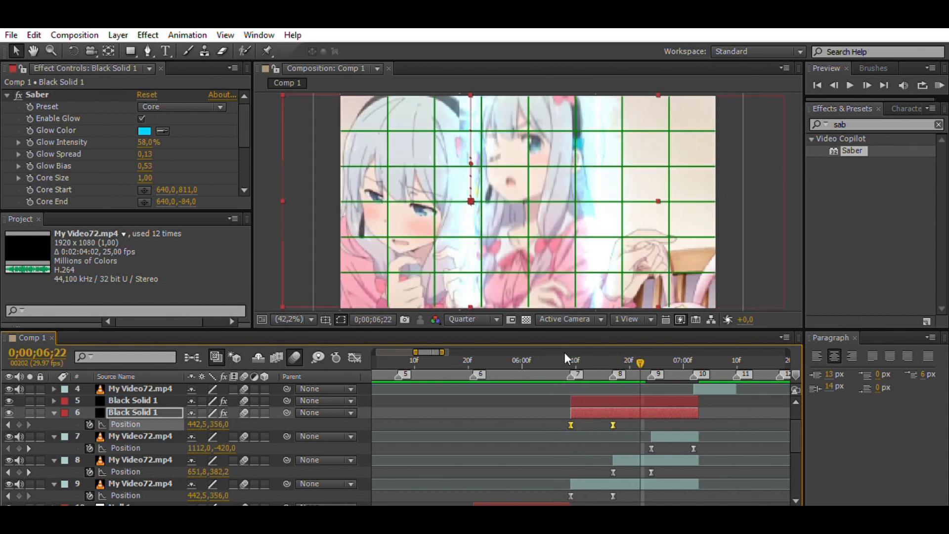
click(567, 355)
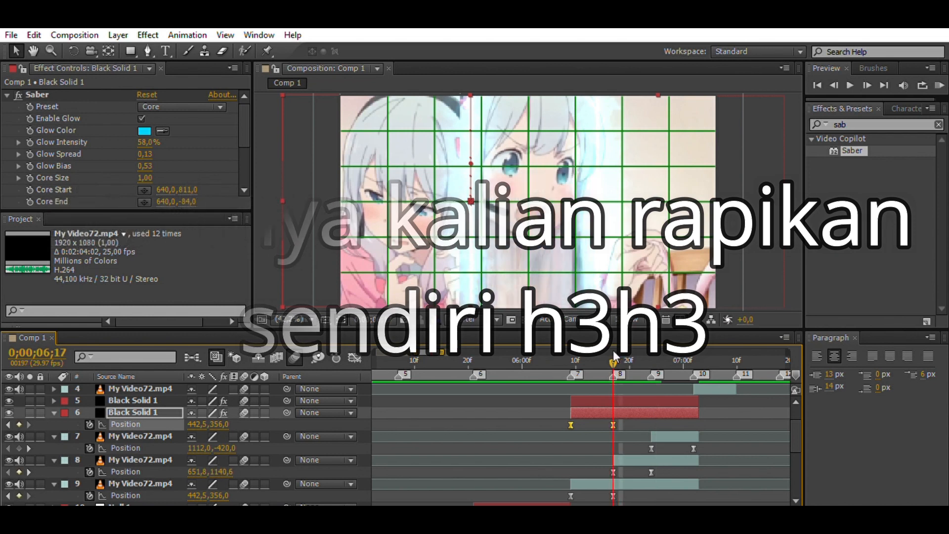
Copy the second panel clip's position keyframes onto the second saber solid at 0;00;06;17, and go to 0;00;06;24.
drag(665, 476, 583, 468)
key(ctrl+c)
click(605, 401)
key(ctrl+v)
mouse_move(638, 360)
mouse_down()
mouse_move(601, 354)
mouse_move(650, 355)
mouse_move(596, 351)
mouse_move(651, 358)
mouse_up()
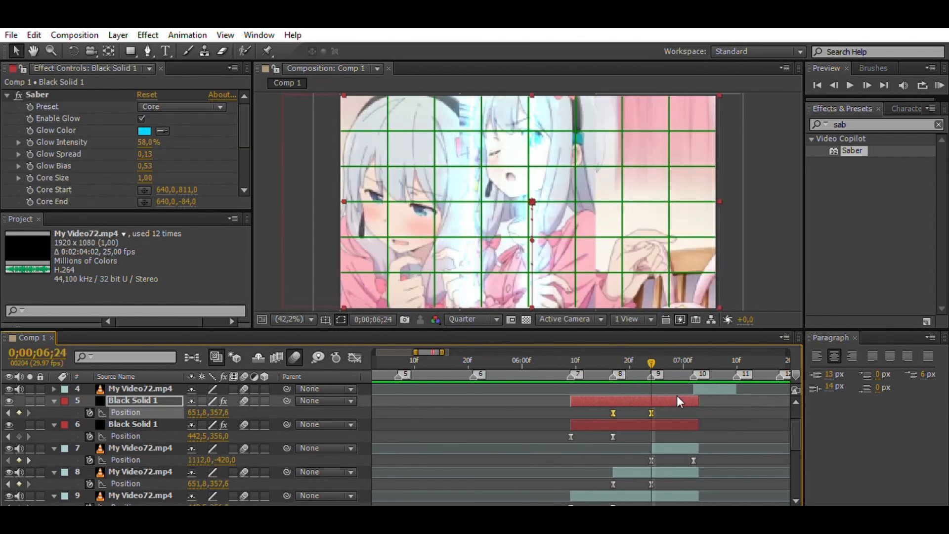
click(677, 398)
click(622, 193)
key(space)
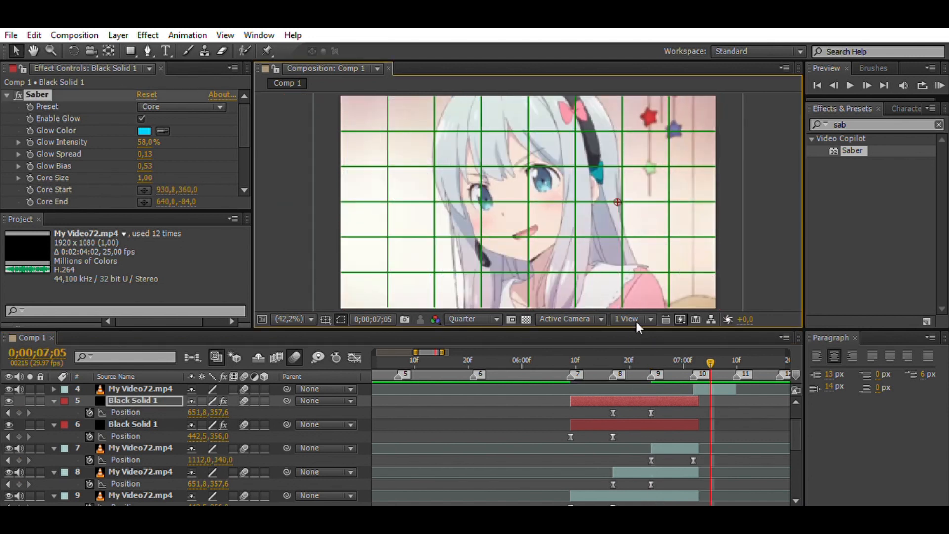
key(ctrl+z)
Set the second saber's Core Start to 964,811 and shift its Core End sideways to align the beam with the second and third panels' boundary.
scroll(528, 202, down, 2)
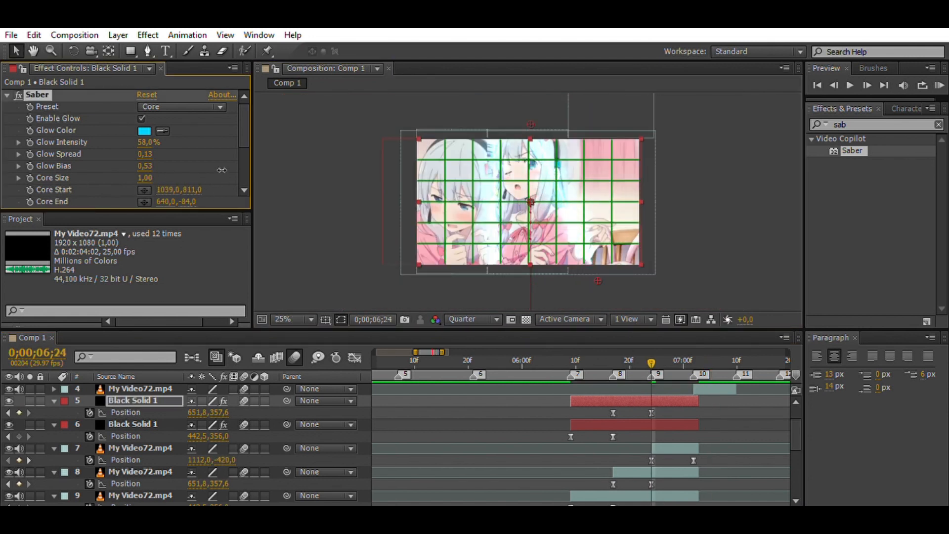
drag(330, 199, 348, 198)
scroll(336, 173, up, 2)
click(326, 147)
key(shift+slash)
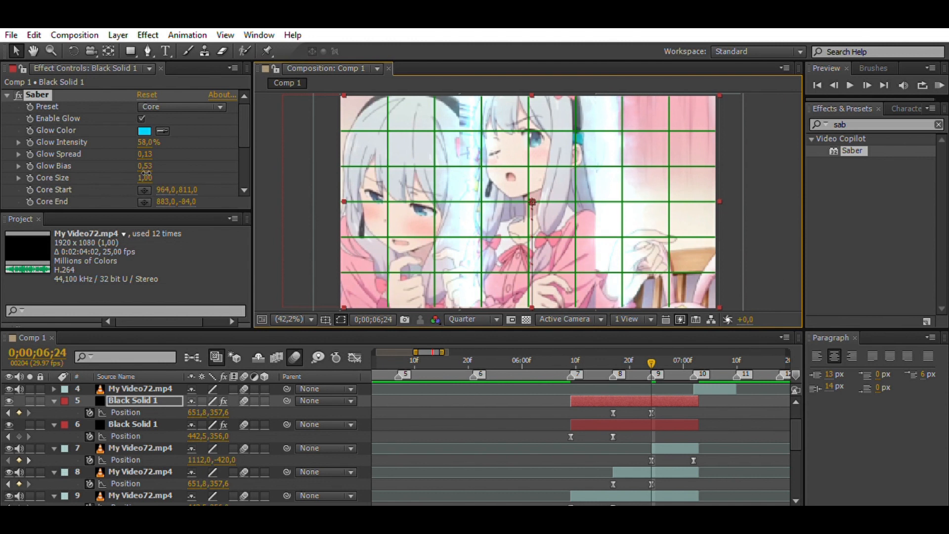
drag(163, 201, 85, 184)
Examine how both saber beams line up with the panel edges as the clips slide in from 0;00;06;09 onward.
drag(651, 363, 549, 356)
click(572, 362)
click(593, 424)
scroll(593, 424, down, 1)
click(618, 362)
scroll(603, 248, down, 2)
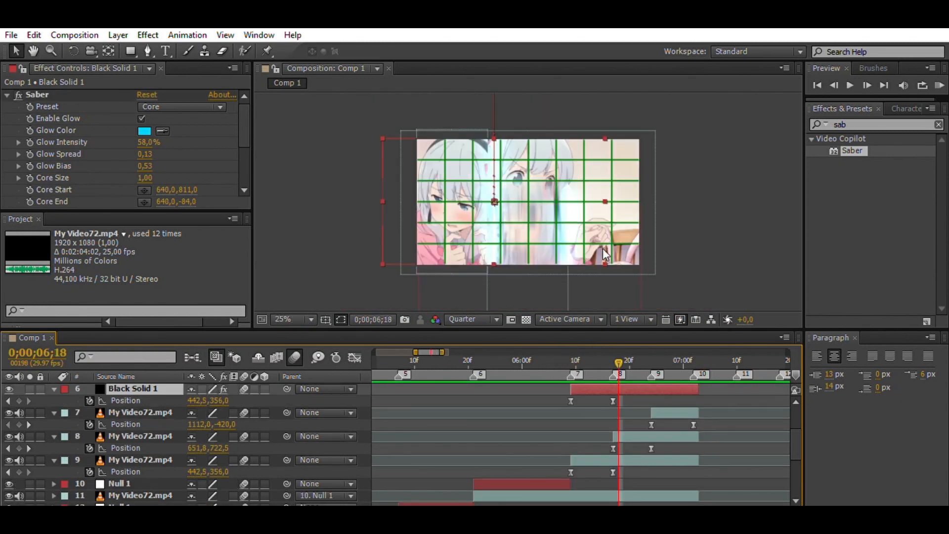
click(626, 265)
click(656, 358)
drag(655, 258, 699, 346)
click(327, 307)
click(326, 315)
key(shift+slash)
click(938, 85)
At 0;00;07;00, shift the first saber's Core Start to about 565,811 and Core End to 602,-59, and preview the transition.
click(683, 362)
click(624, 424)
drag(168, 190, 152, 215)
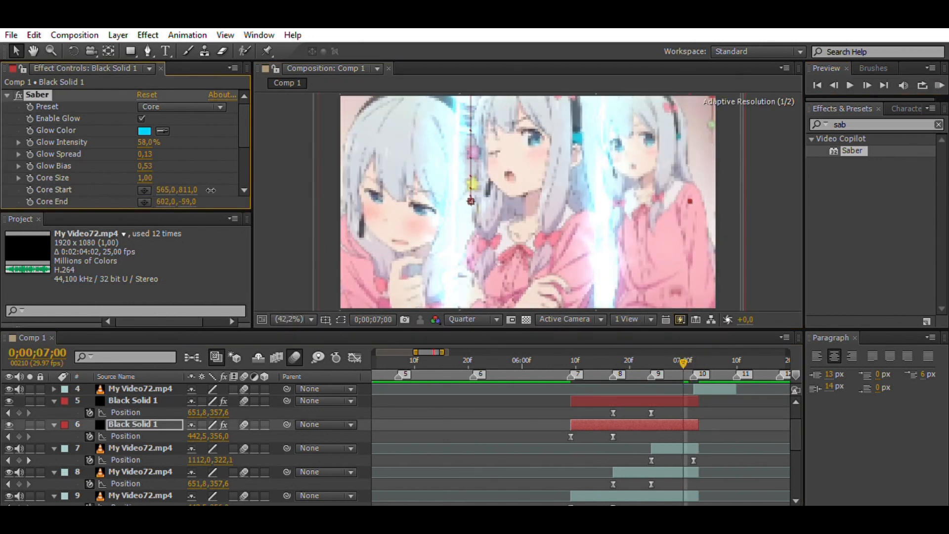
click(938, 85)
drag(613, 355, 689, 360)
click(756, 414)
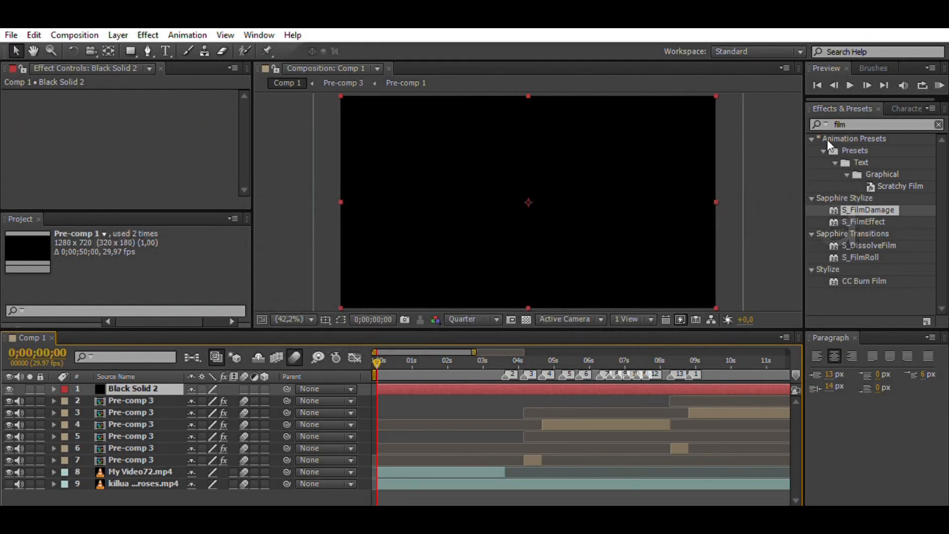
Search the effects for "cc j" and apply CC Jaws to Black Solid 2.
click(863, 124)
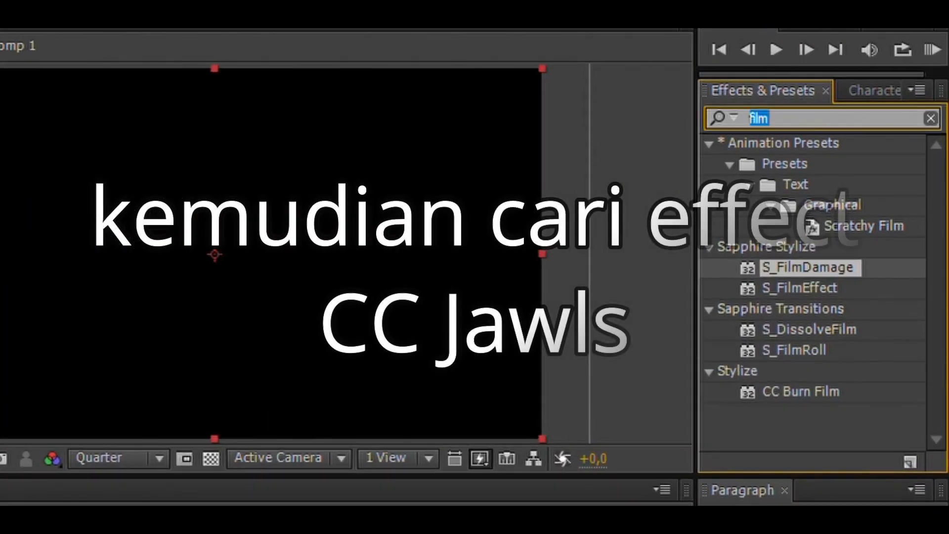
text(cc k)
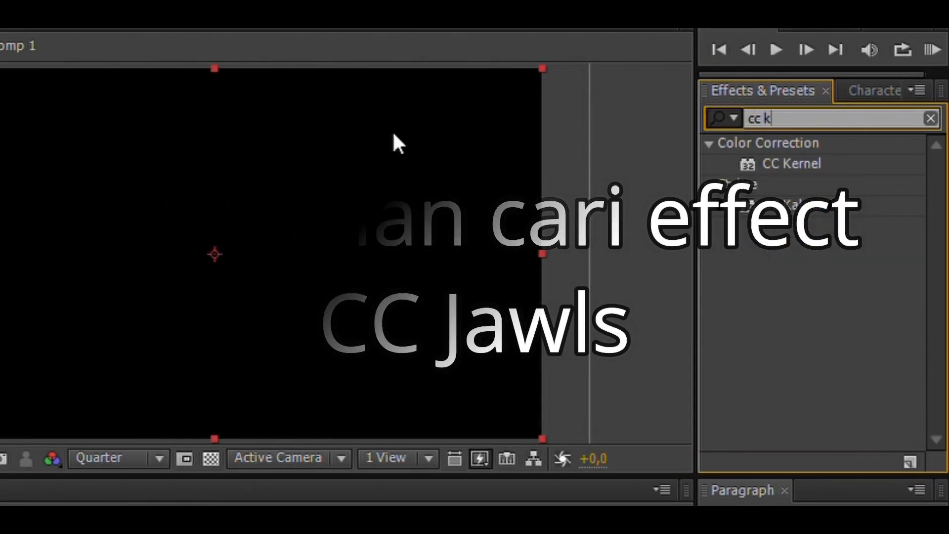
key(BackSpace)
key(BackSpace)
text(j)
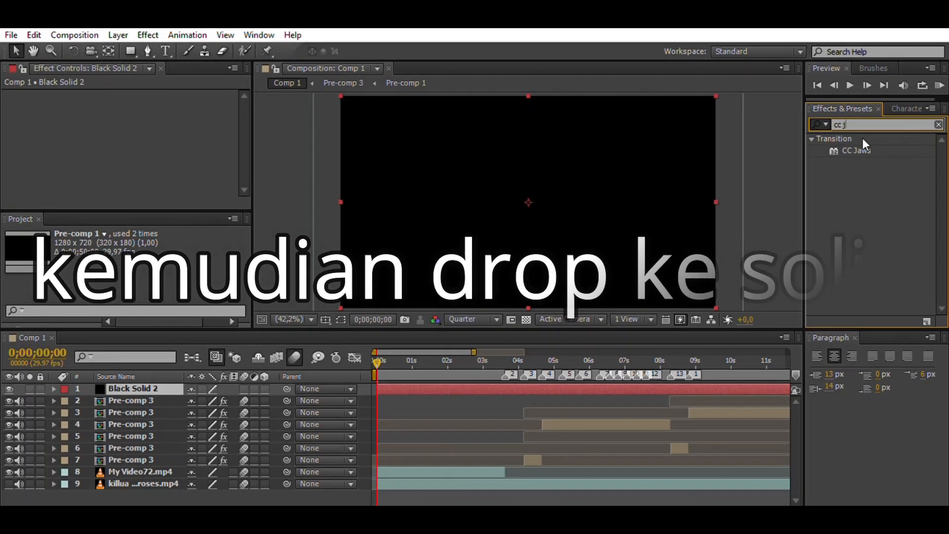
drag(788, 164, 585, 239)
drag(740, 194, 421, 385)
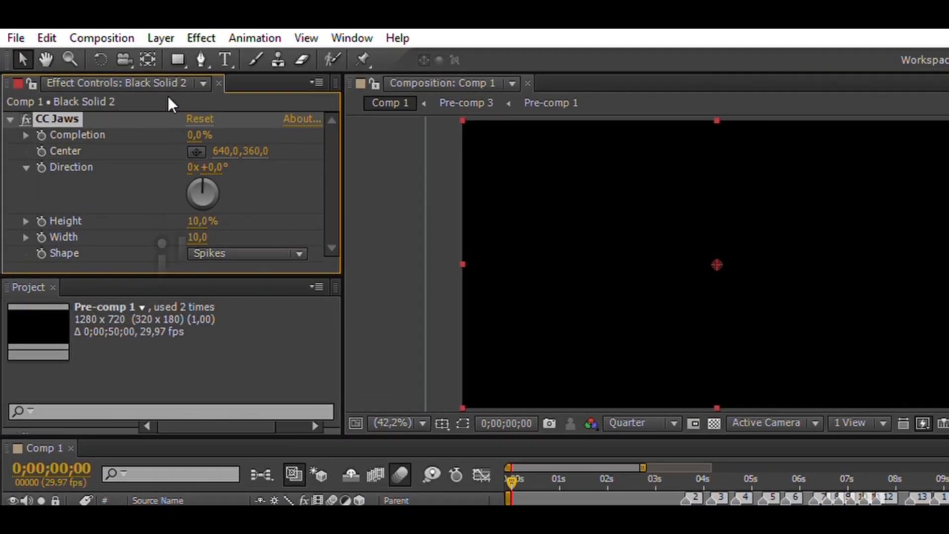
Set CC Jaws Completion to 90% and Height to 0%, and preview the black bars over the opening clip.
click(145, 106)
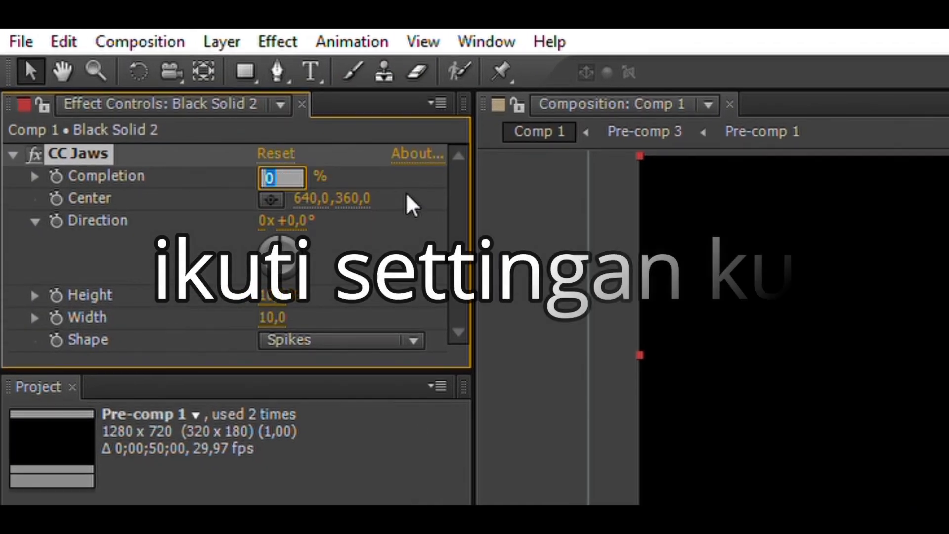
text(90)
click(383, 234)
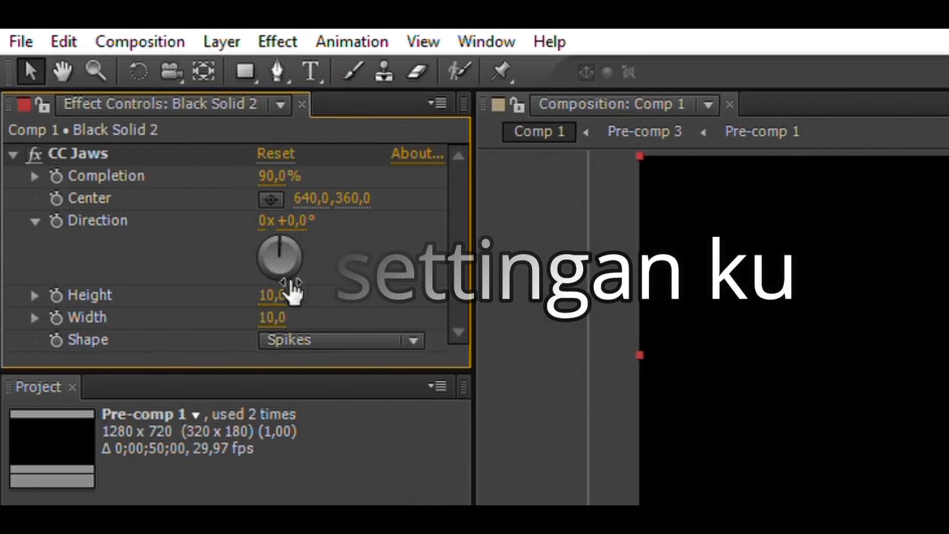
drag(273, 295, 98, 311)
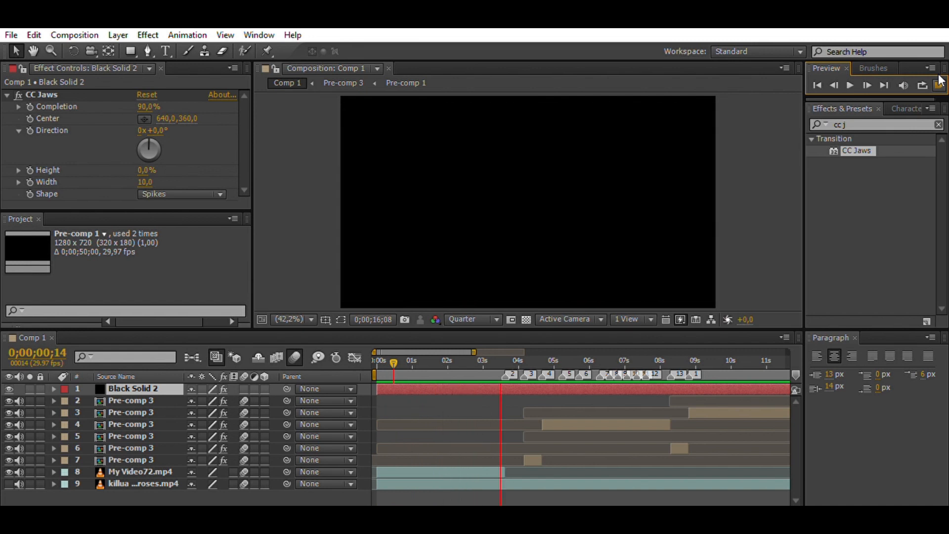
click(507, 253)
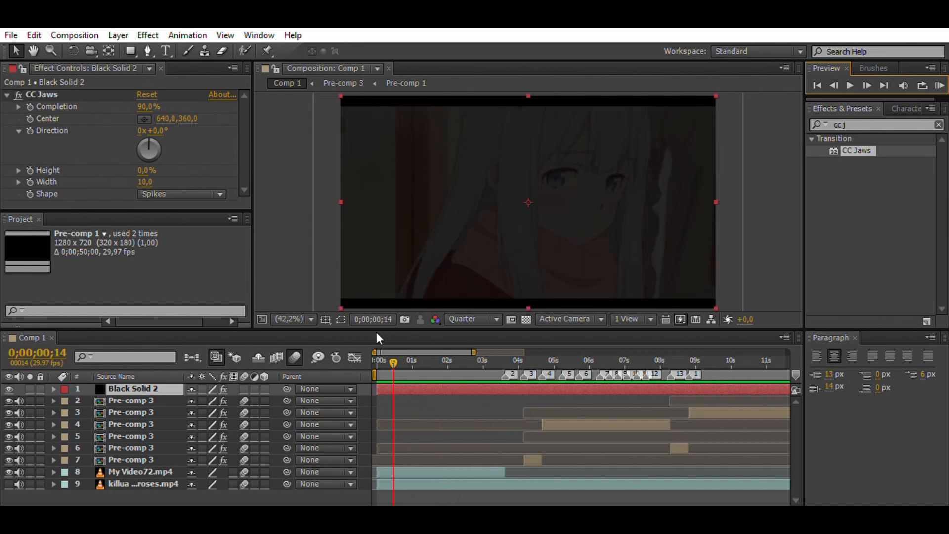
mouse_move(396, 340)
mouse_down()
mouse_move(455, 341)
mouse_move(455, 351)
mouse_move(404, 343)
mouse_up()
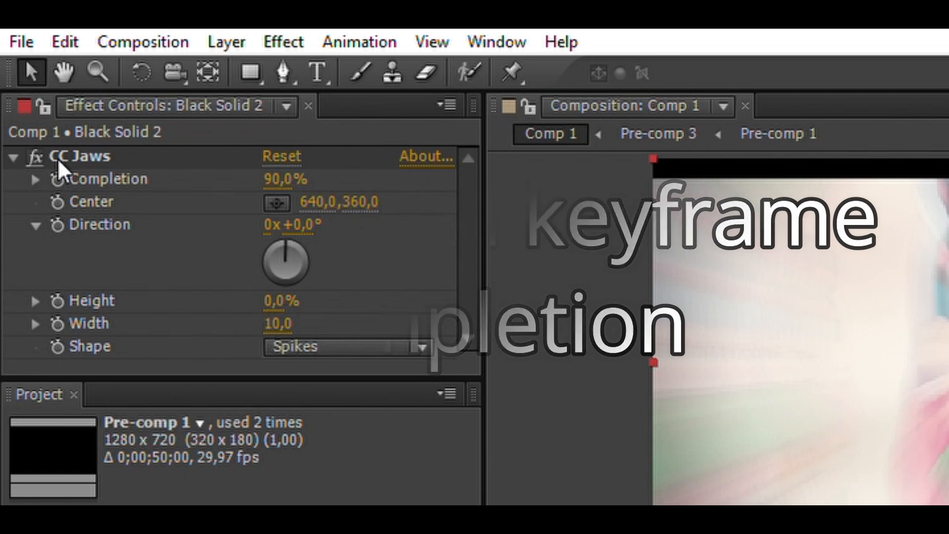
Start keyframing the CC Jaws Completion at 90%, reveal the keyframe on Black Solid 2 and move it to 0;00;07;21.
click(57, 178)
click(58, 157)
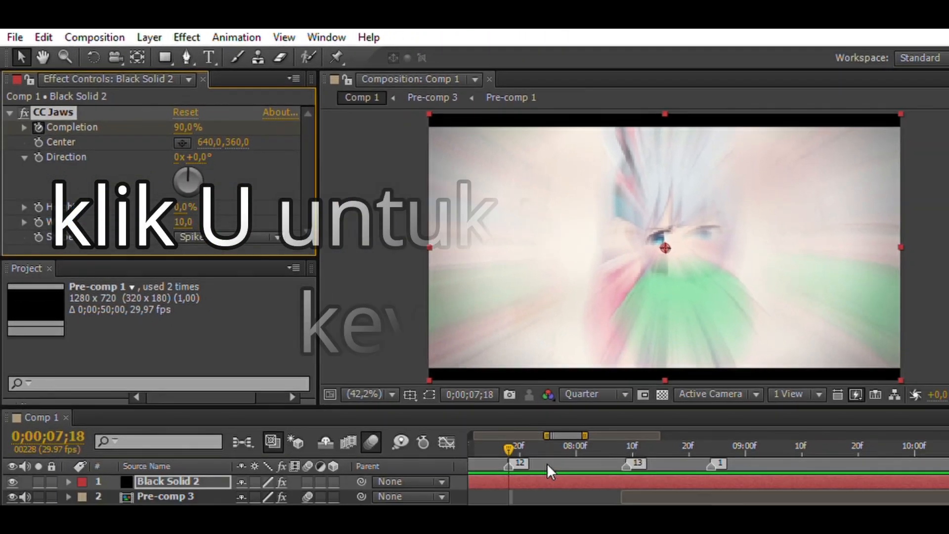
key(u)
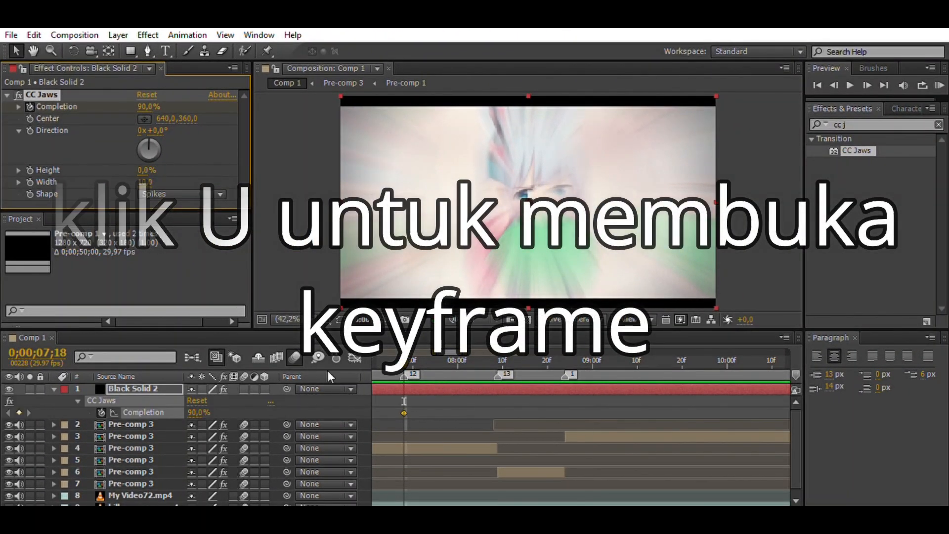
drag(449, 350, 438, 346)
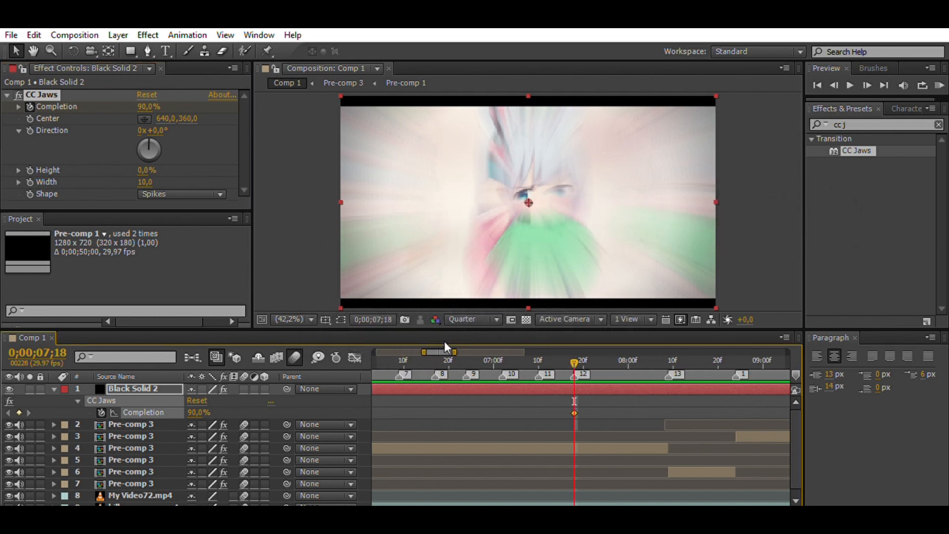
mouse_move(576, 354)
mouse_down()
mouse_move(607, 353)
mouse_move(591, 352)
mouse_up()
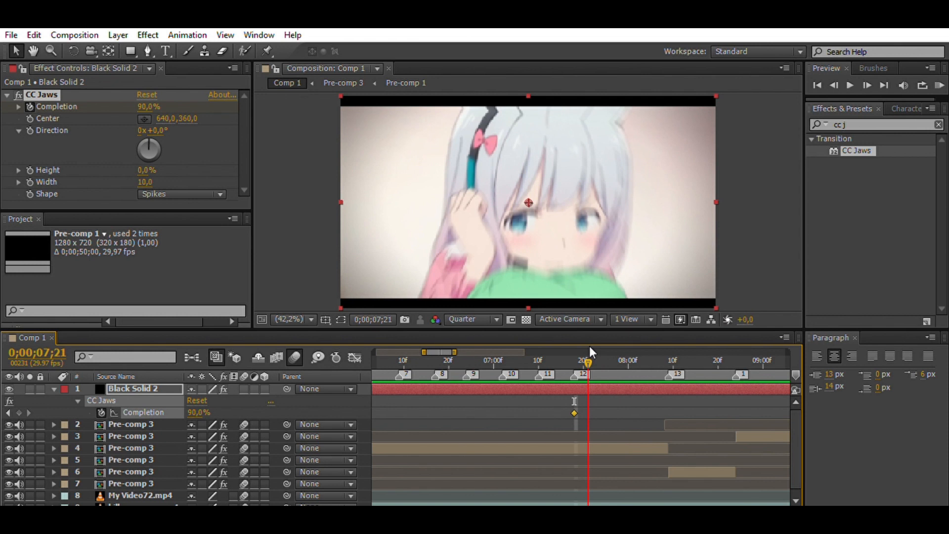
drag(574, 412, 588, 413)
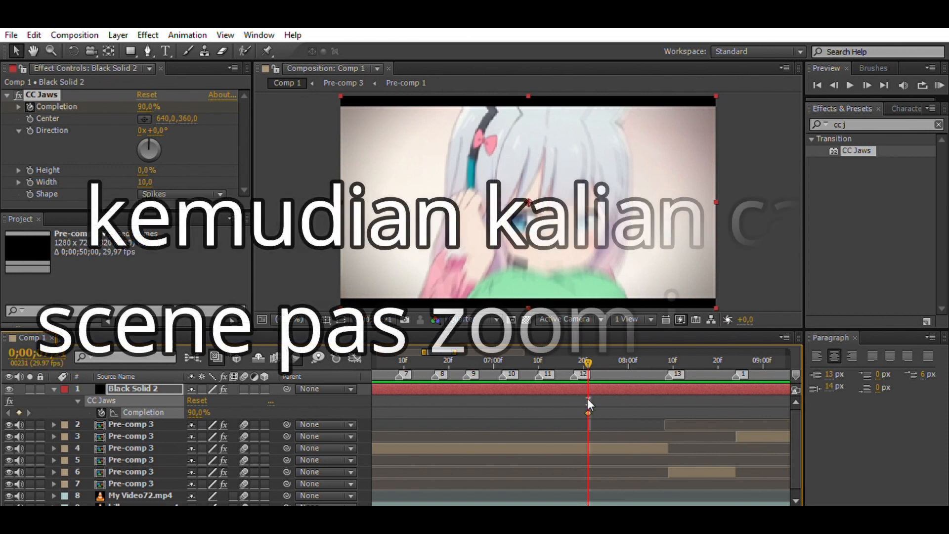
Add Completion keyframes at 0;00;08;02 and 0;00;08;14, and set the one at 0;00;08;02 to 80%.
drag(587, 356, 638, 357)
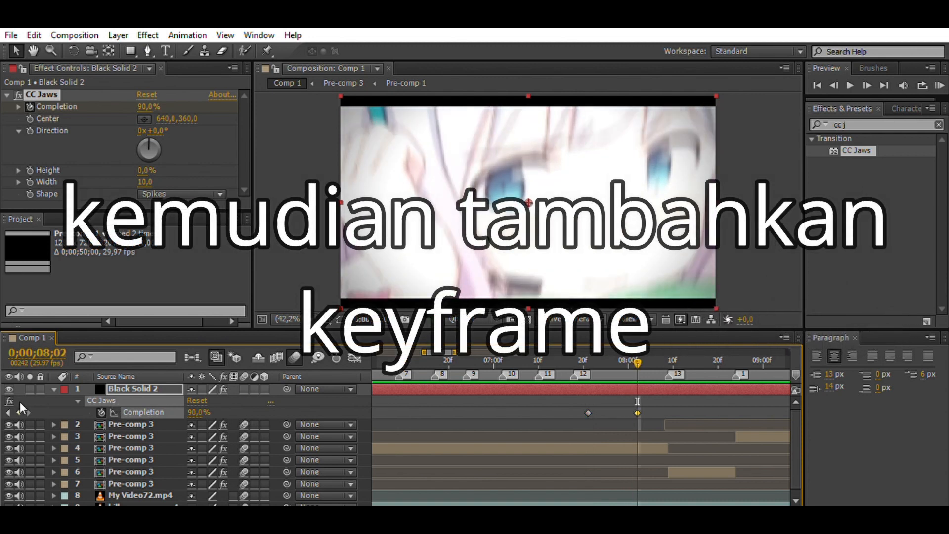
drag(638, 360, 692, 358)
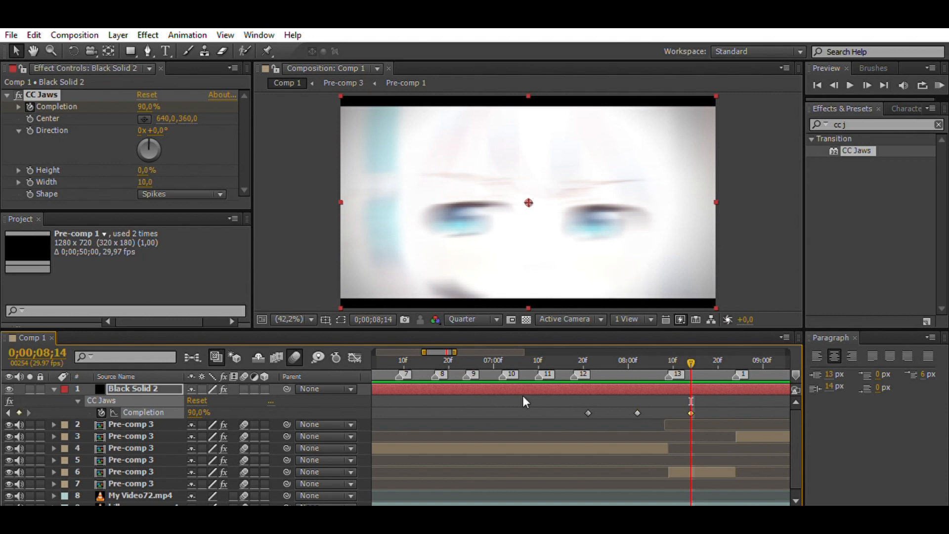
click(640, 352)
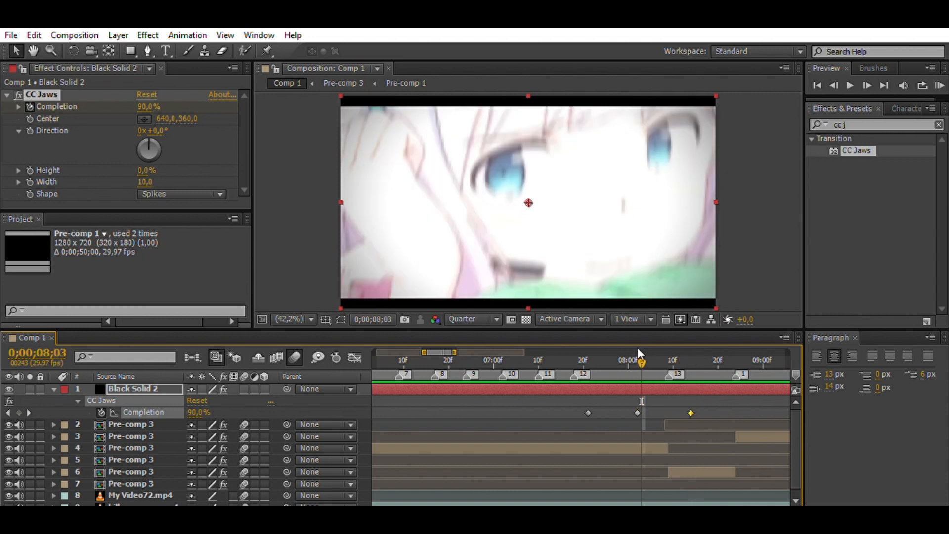
drag(639, 353, 638, 352)
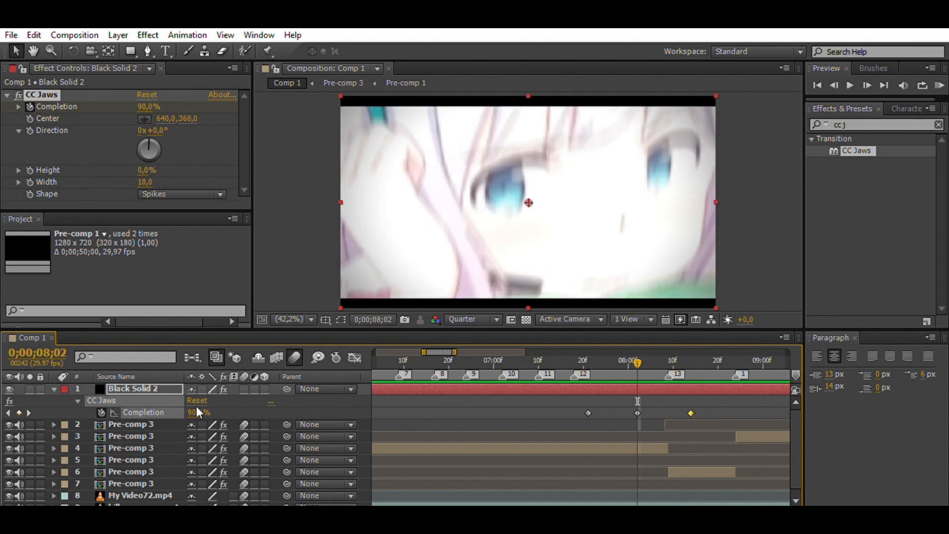
mouse_move(201, 400)
mouse_down()
mouse_move(212, 400)
mouse_move(204, 401)
mouse_up()
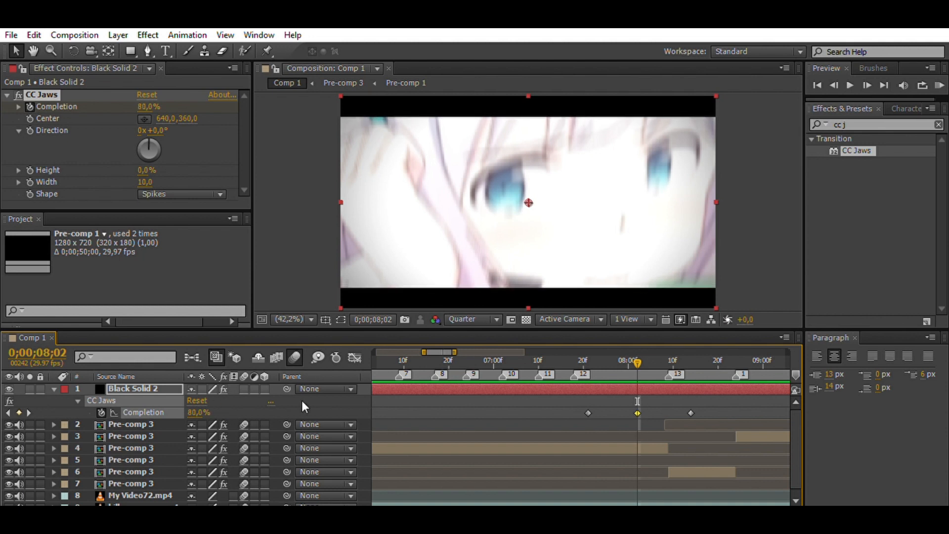
Apply Easy Ease to all three Completion keyframes and preview the black bars animation from about 0;00;07;19.
drag(701, 416, 591, 408)
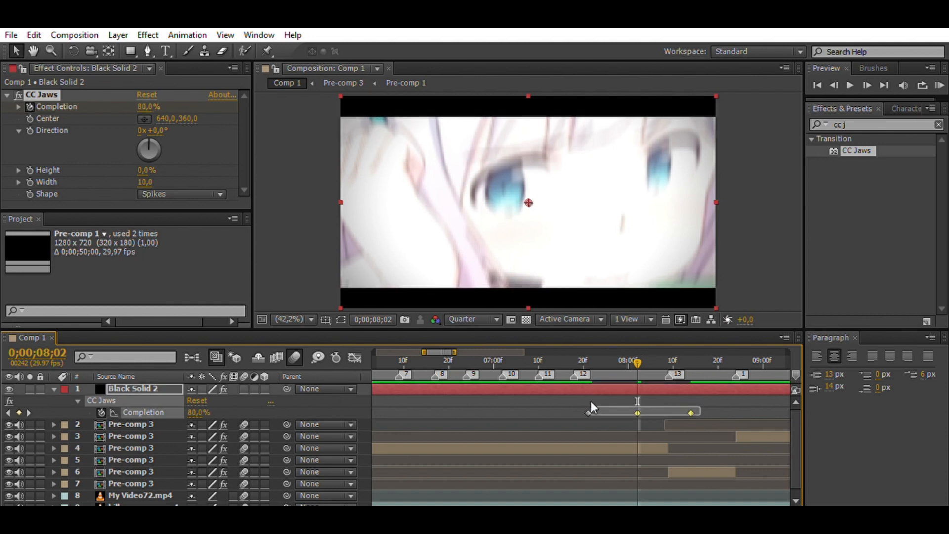
click(580, 360)
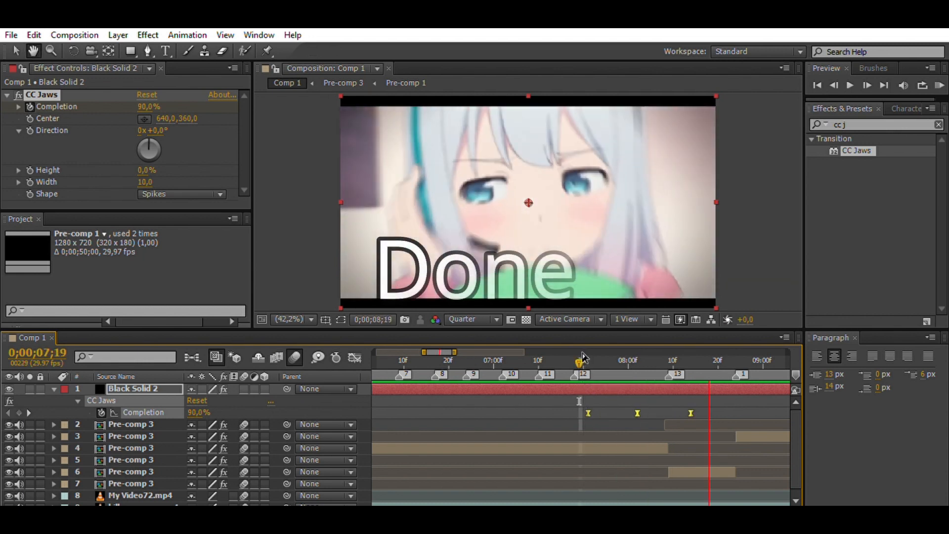
key(space)
click(584, 357)
key(space)
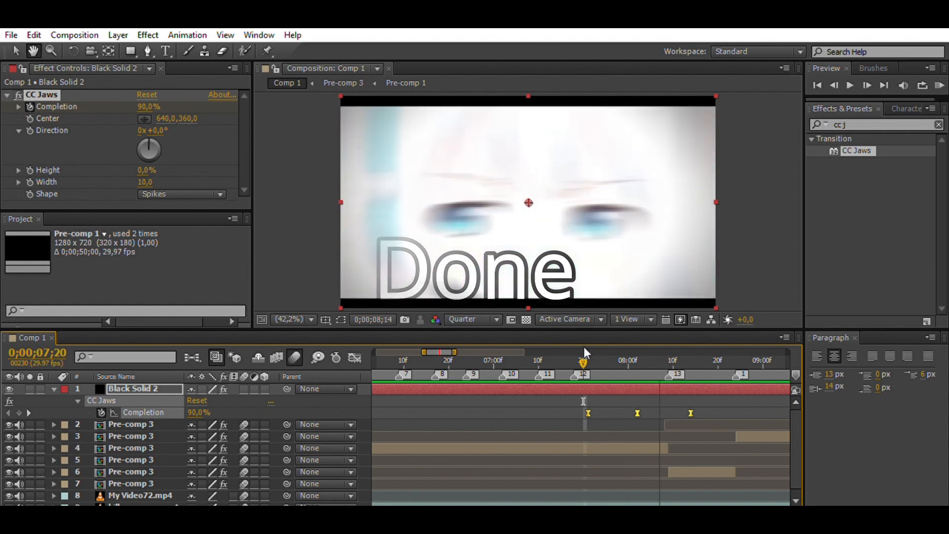